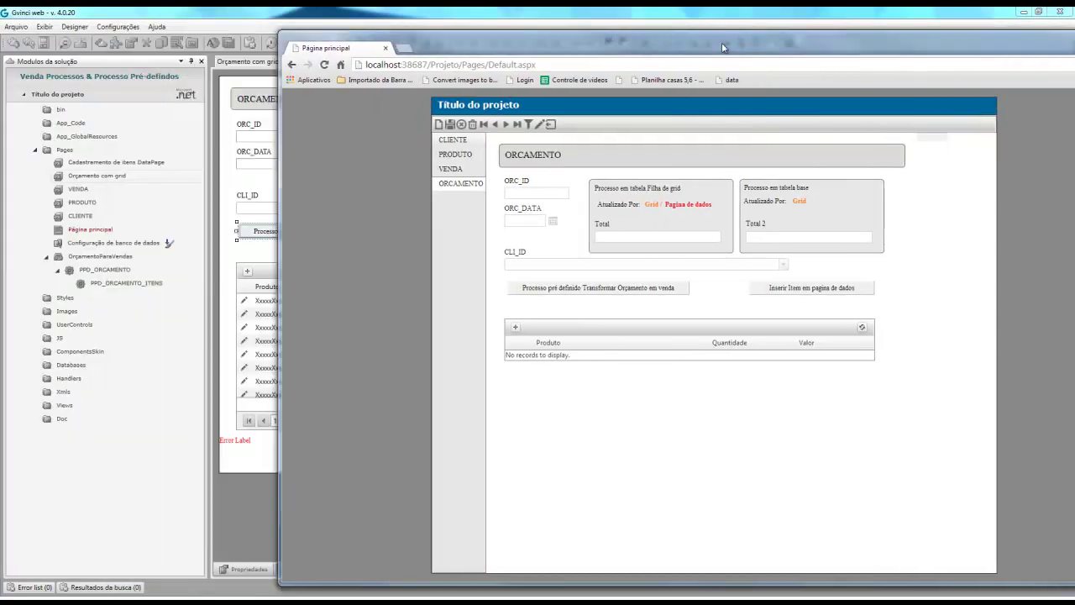
# Step: Create and save a new budget record in ORCAMENTO dated 11/02/2014 for the first listed client
pyautogui.moveTo(720, 48); pyautogui.dragTo(636, 48)
pyautogui.doubleClick(636, 48)
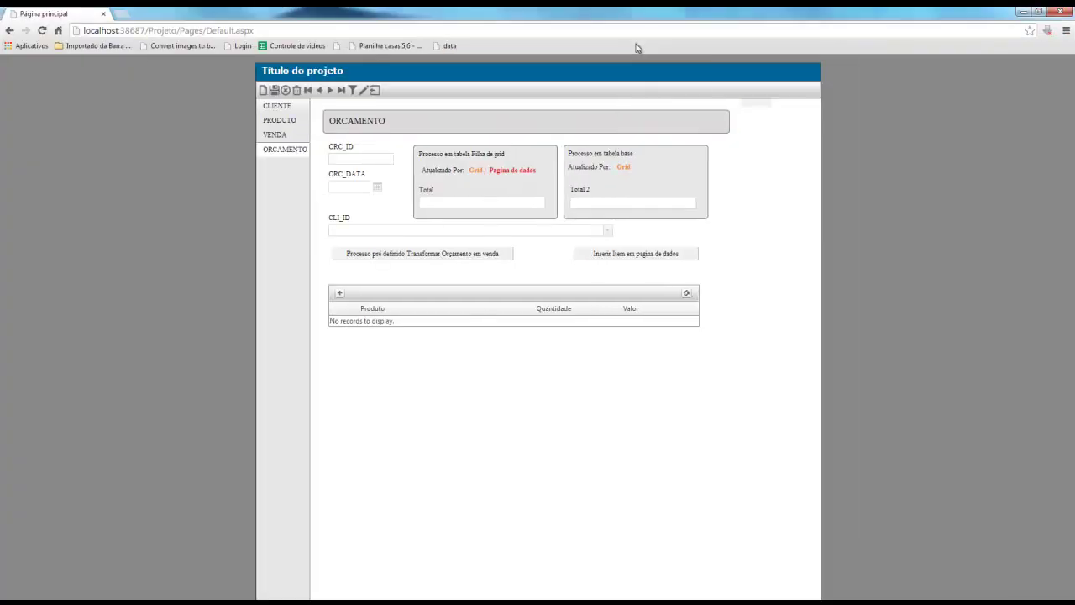
pyautogui.click(263, 91)
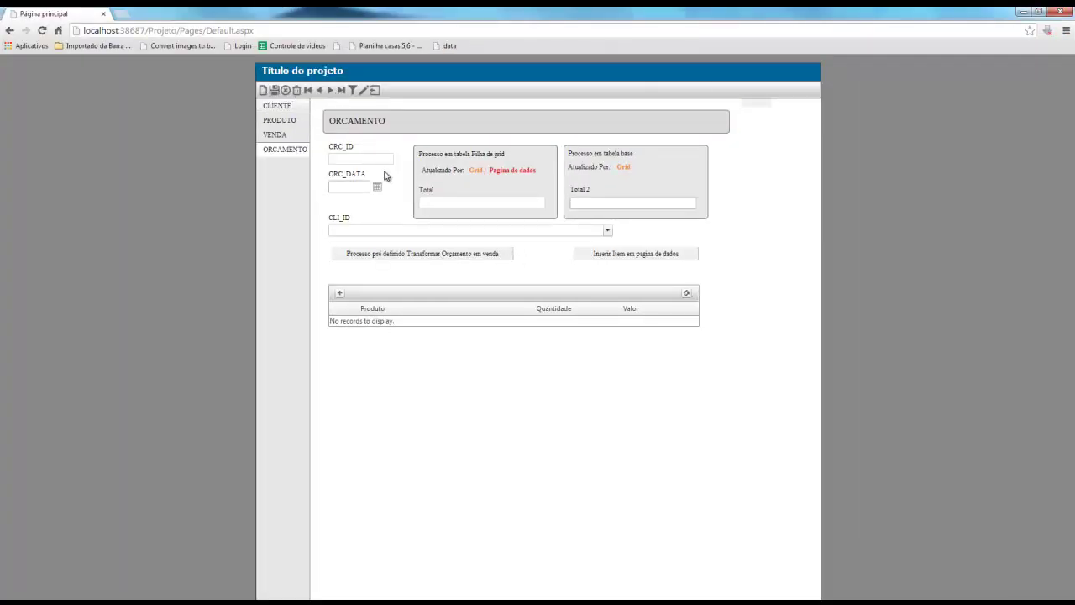
pyautogui.click(360, 185)
pyautogui.click(377, 187)
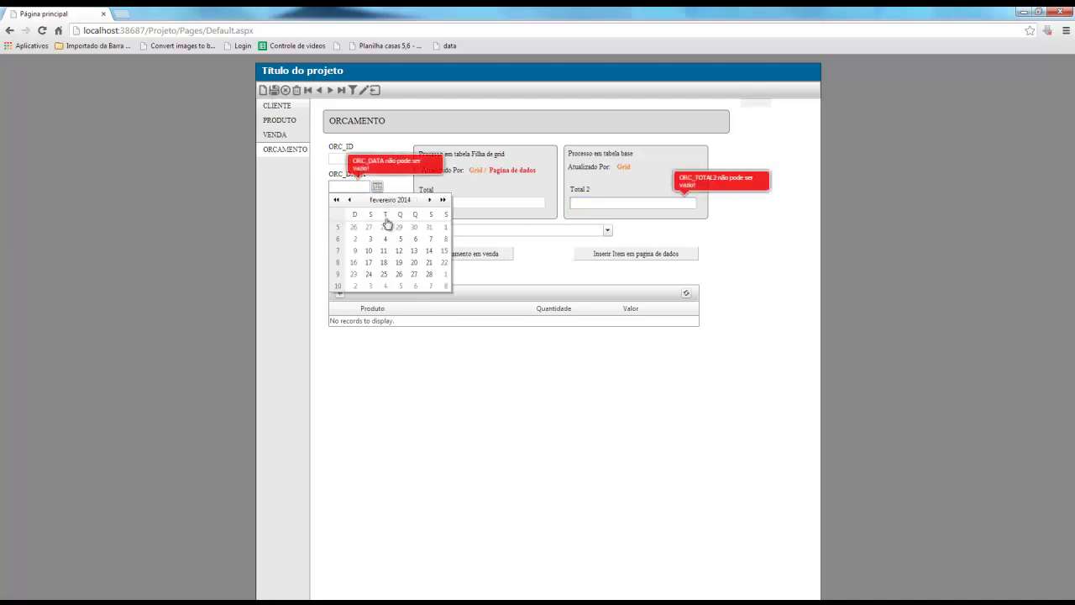
pyautogui.click(385, 251)
pyautogui.click(607, 230)
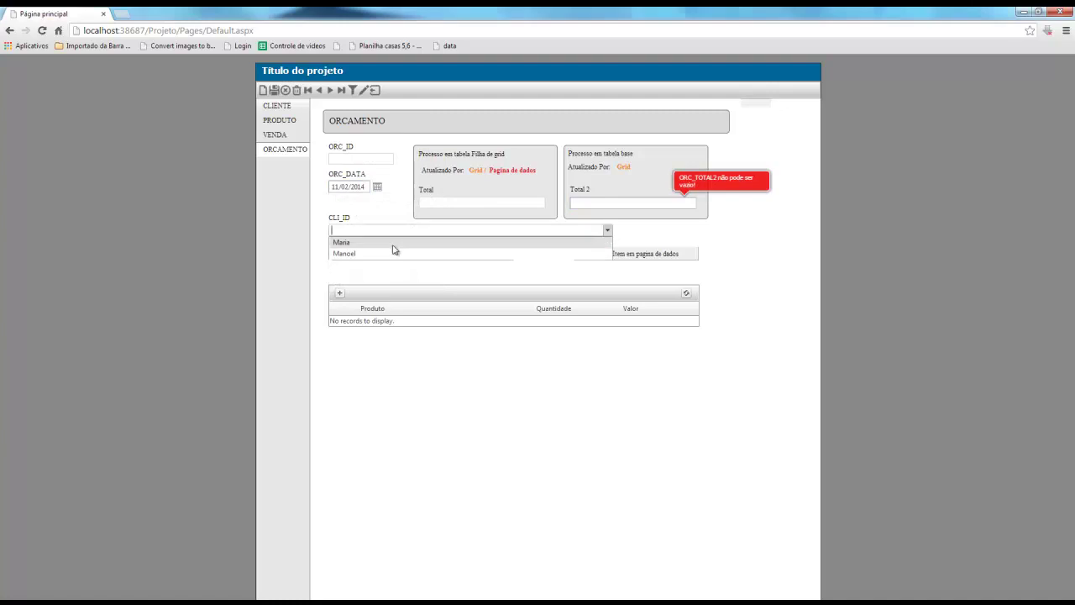
pyautogui.click(432, 239)
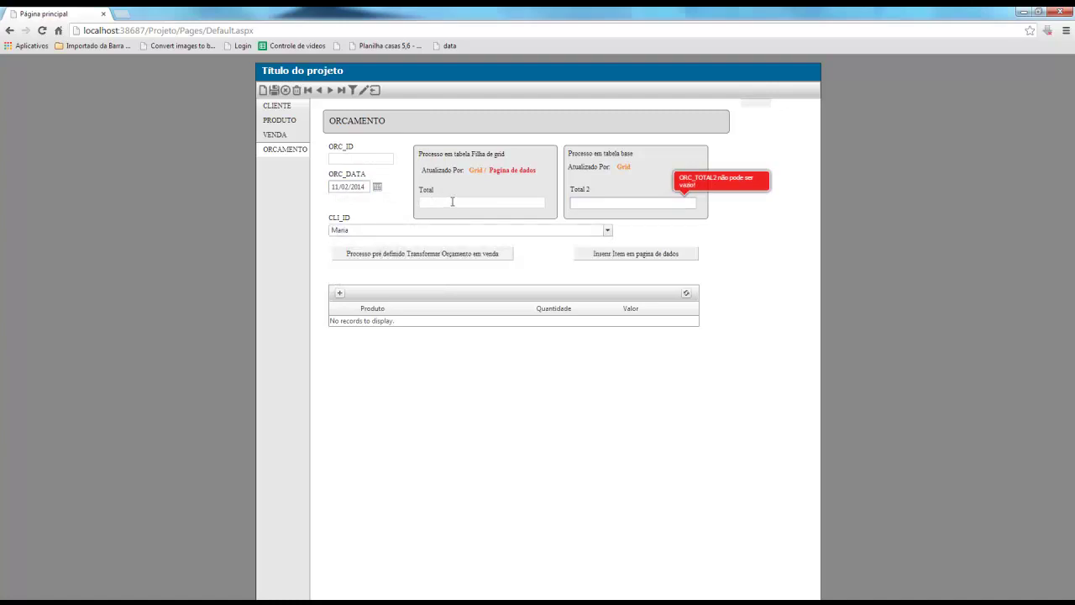
pyautogui.click(586, 202)
pyautogui.click(273, 89)
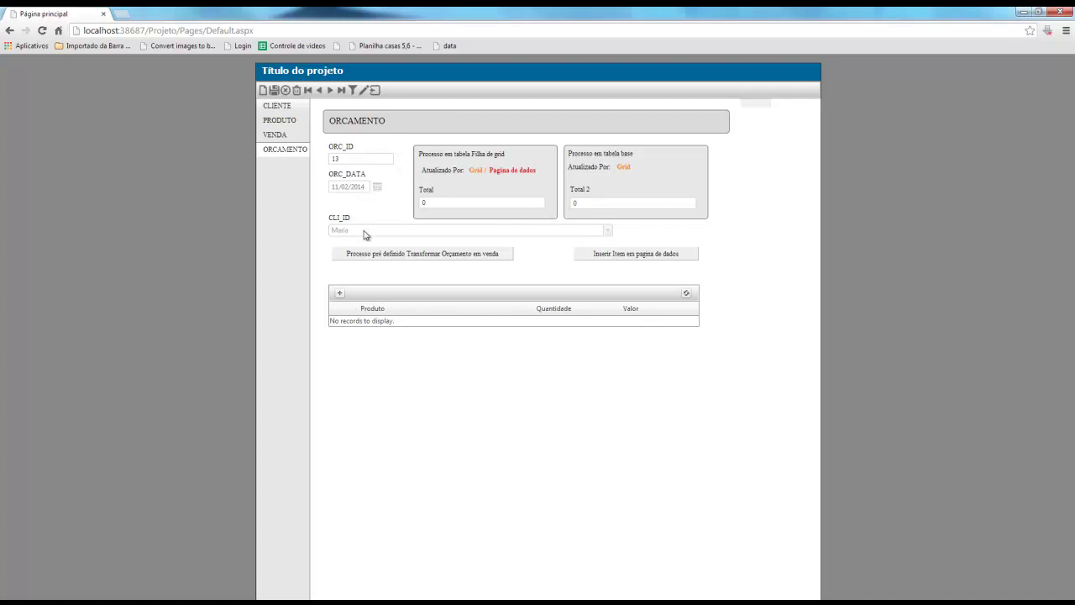
# Step: Add the product Caixa de som to the budget's item grid with quantity 10 and value 10
pyautogui.click(341, 294)
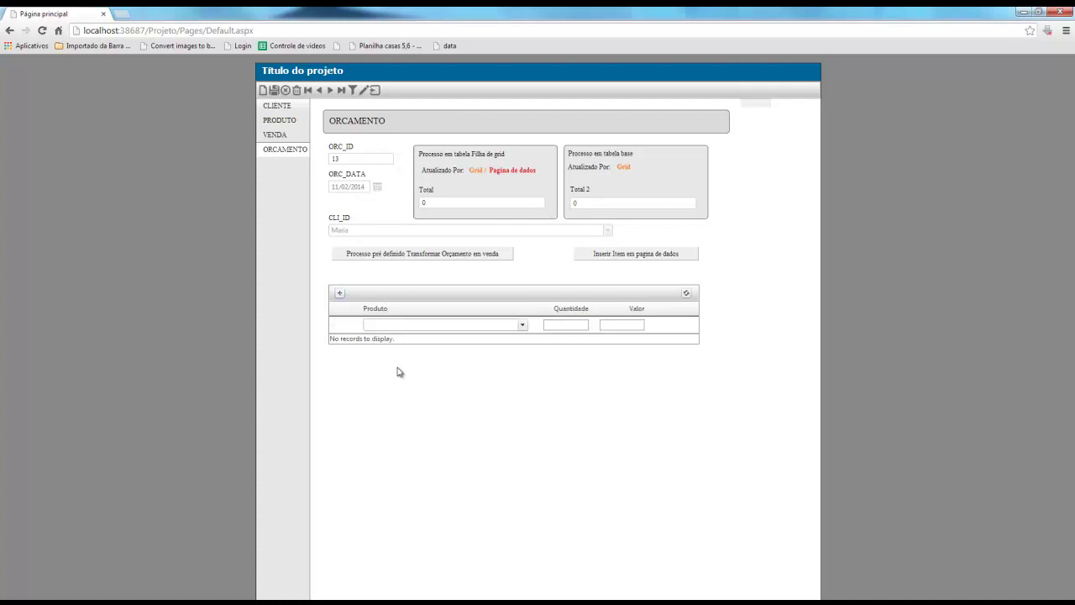
pyautogui.click(523, 324)
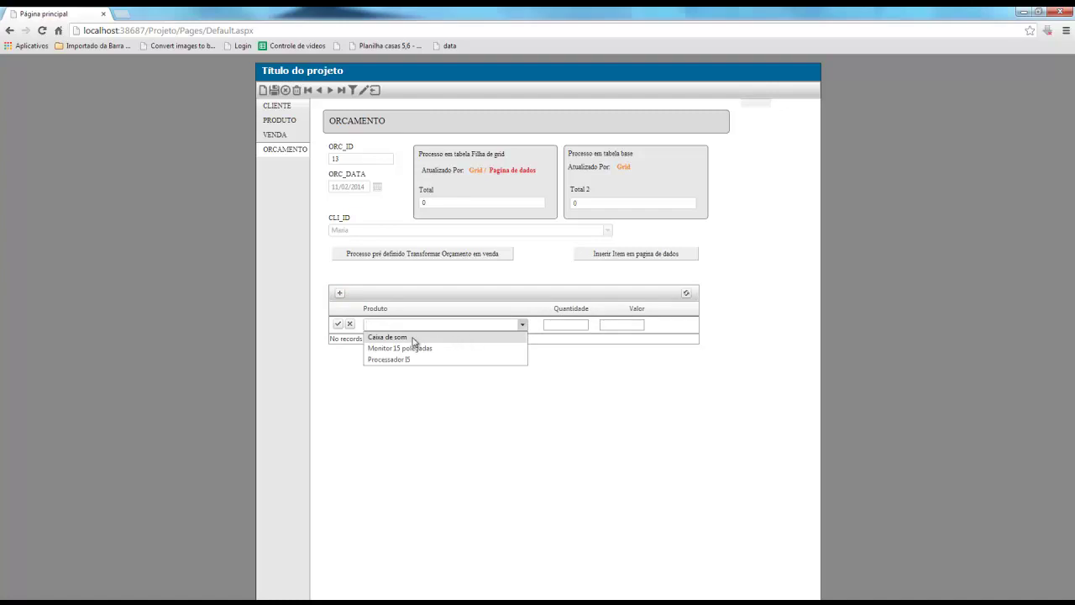
pyautogui.click(412, 338)
pyautogui.click(562, 325)
pyautogui.write('10')
pyautogui.press('Tab')
pyautogui.write('10')
pyautogui.click(337, 324)
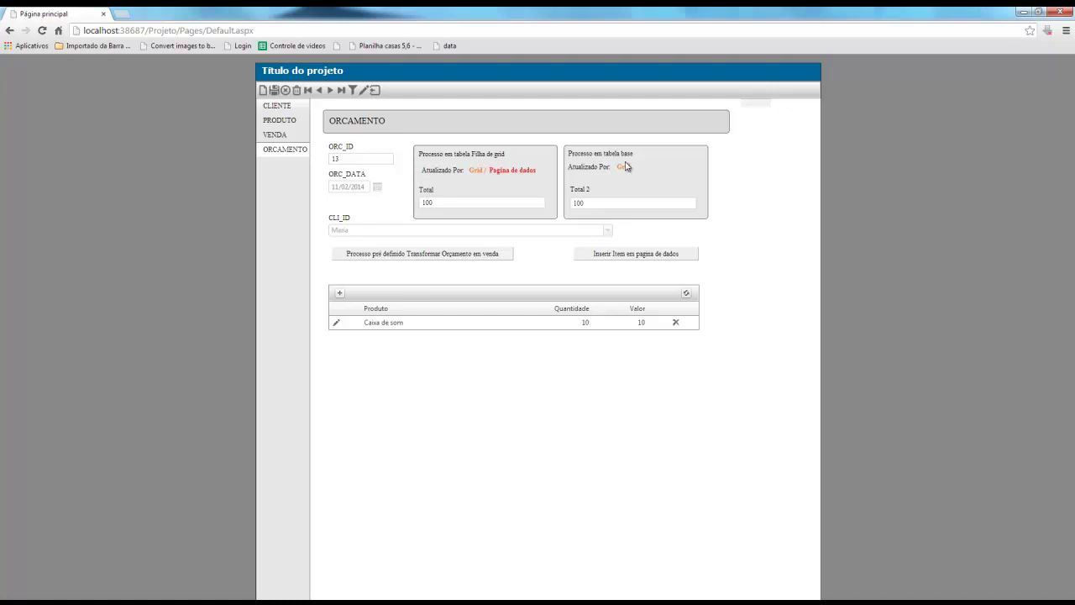
# Step: Add the product Monitor 15 polegadas to the budget's item grid with quantity 5 and value 50
pyautogui.click(340, 294)
pyautogui.click(521, 324)
pyautogui.click(418, 348)
pyautogui.click(581, 325)
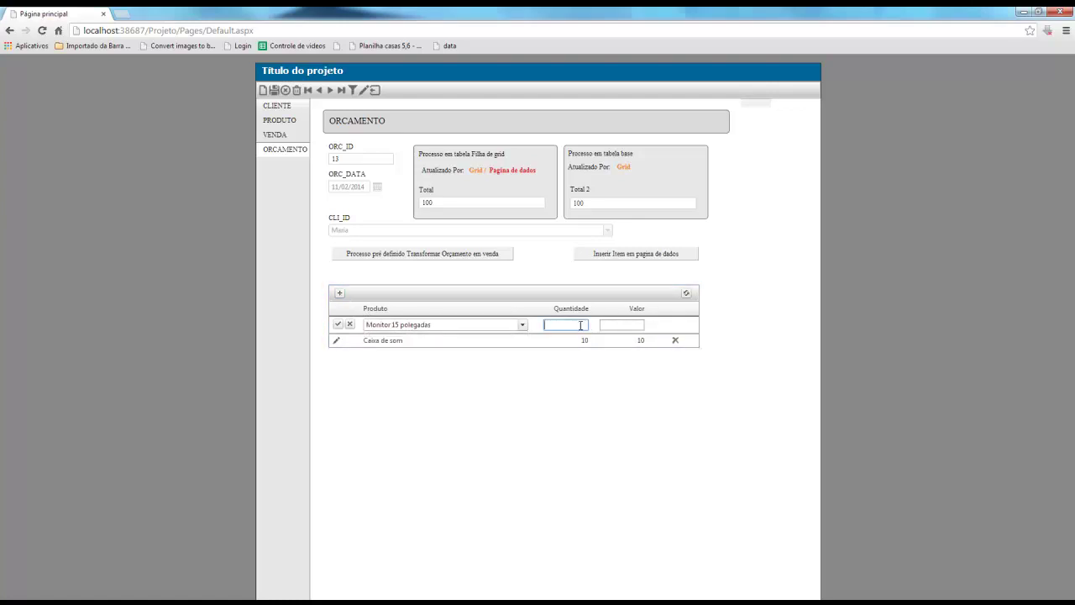
pyautogui.press('Tab')
pyautogui.write('50')
pyautogui.click(337, 324)
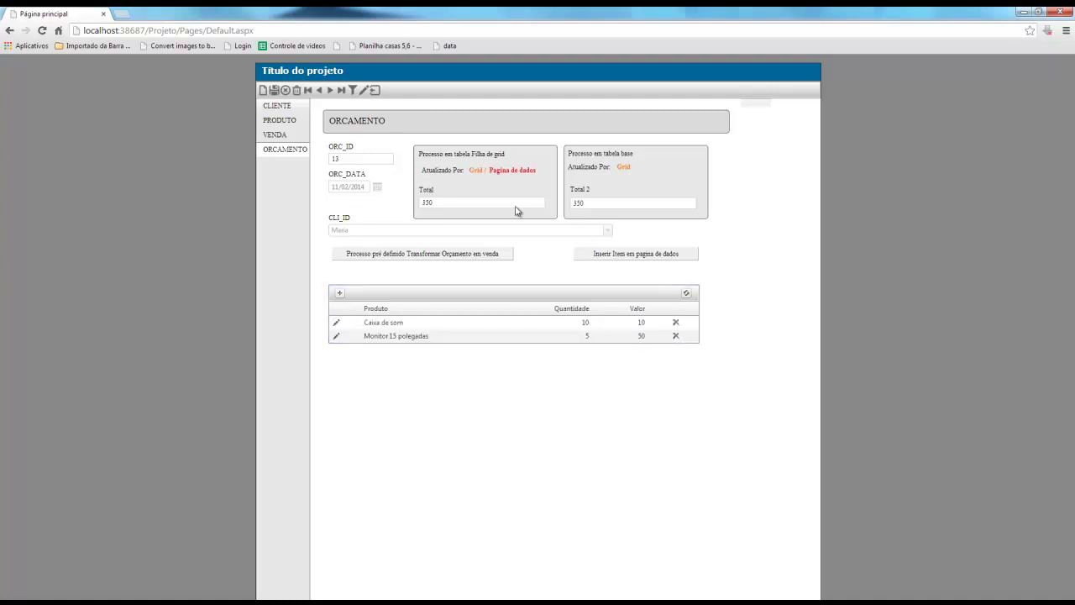
# Step: Check the stock of the first products in the PRODUTO records and return to the budget
pyautogui.click(283, 120)
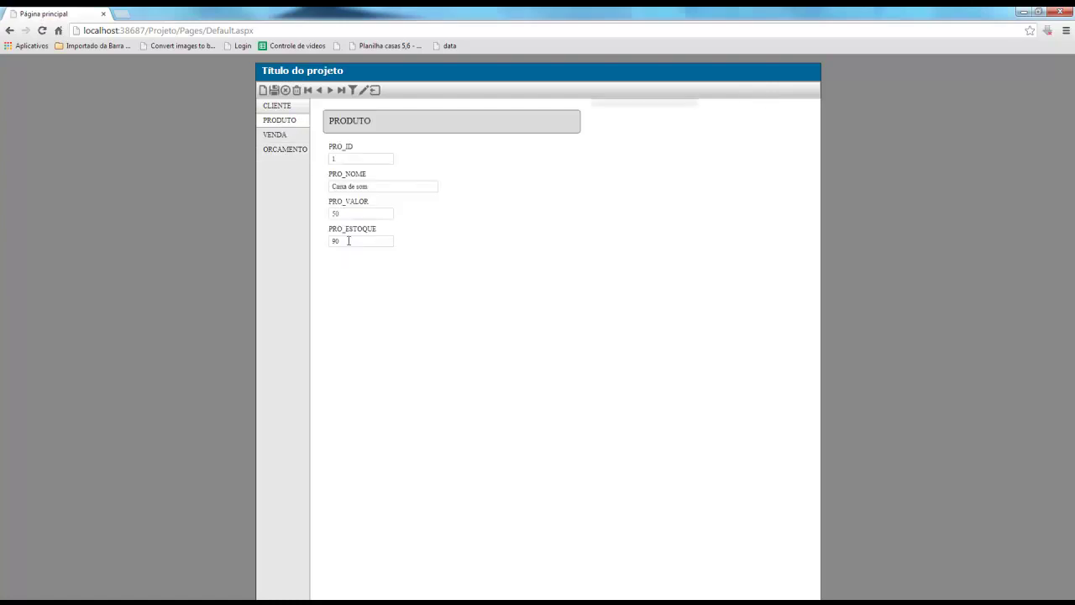
pyautogui.click(330, 91)
pyautogui.click(294, 149)
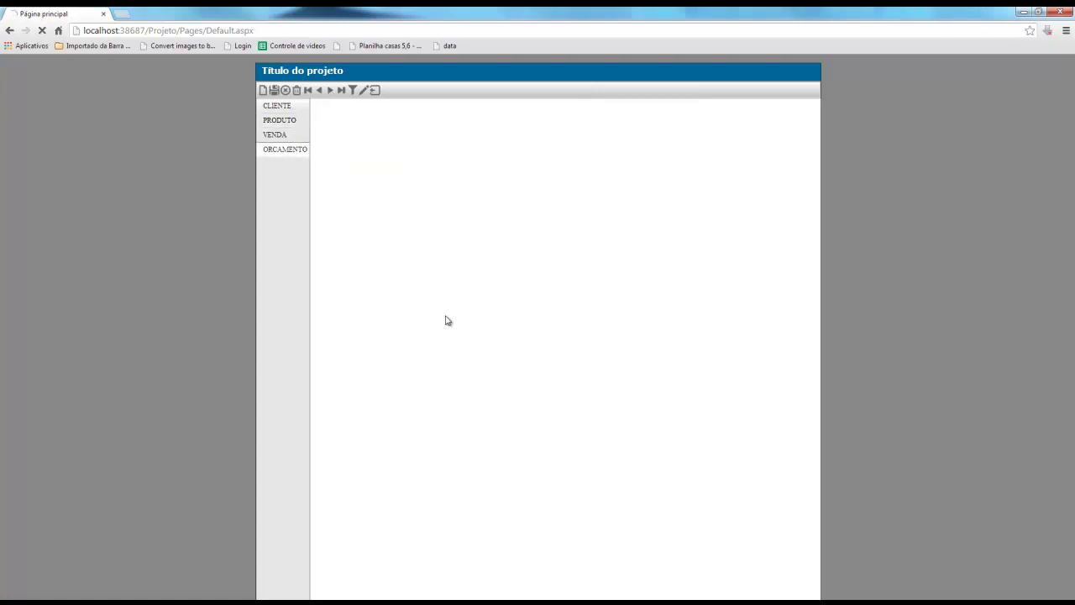
# Step: Set the value of the Monitor 15 polegadas item in the budget grid to 45
pyautogui.click(335, 336)
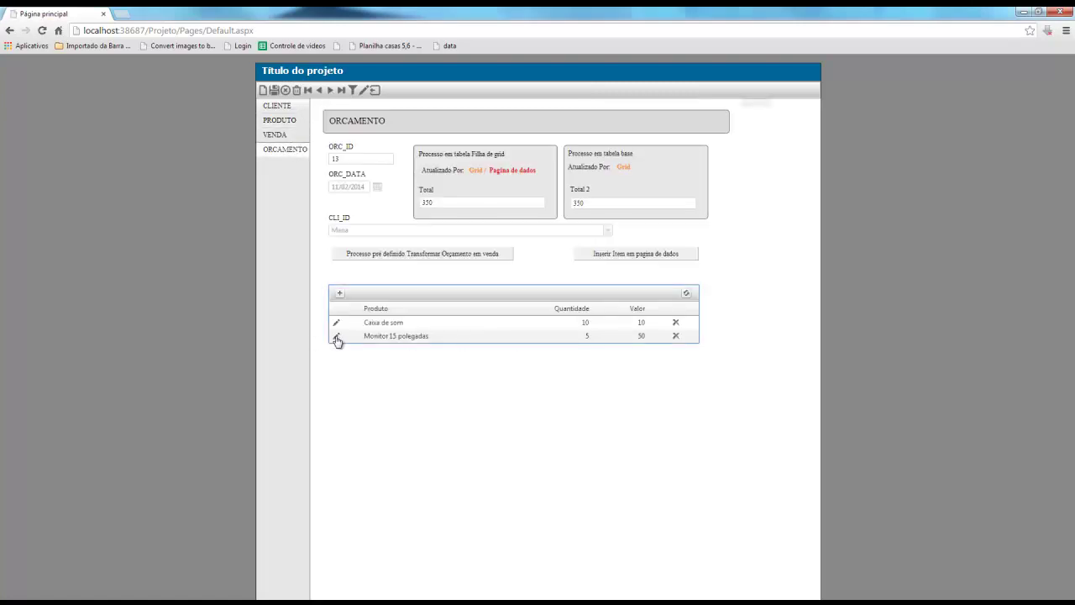
pyautogui.moveTo(617, 339); pyautogui.dragTo(602, 339)
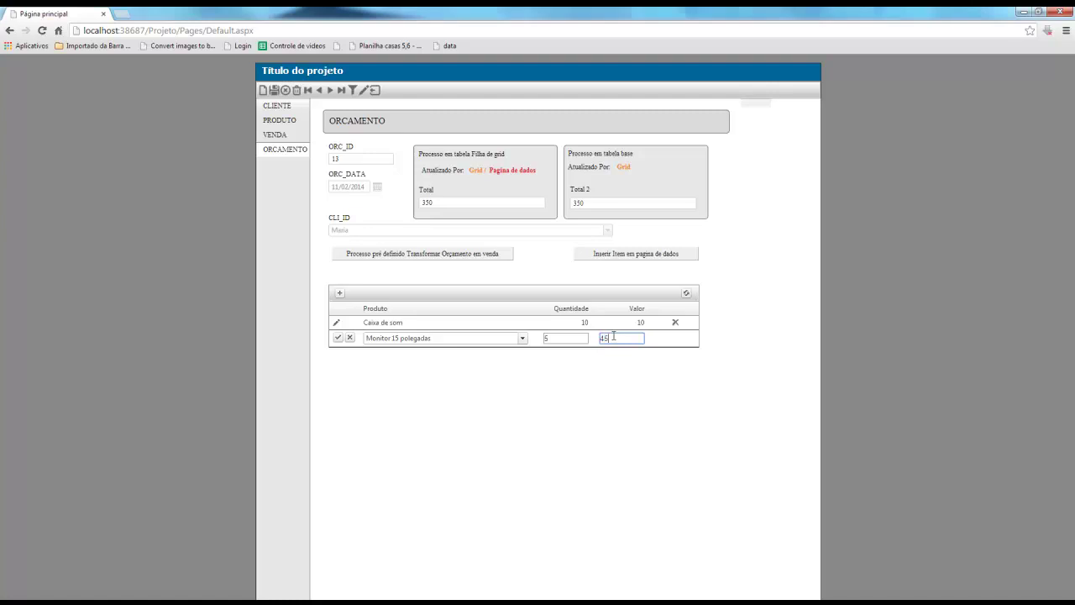
pyautogui.click(338, 337)
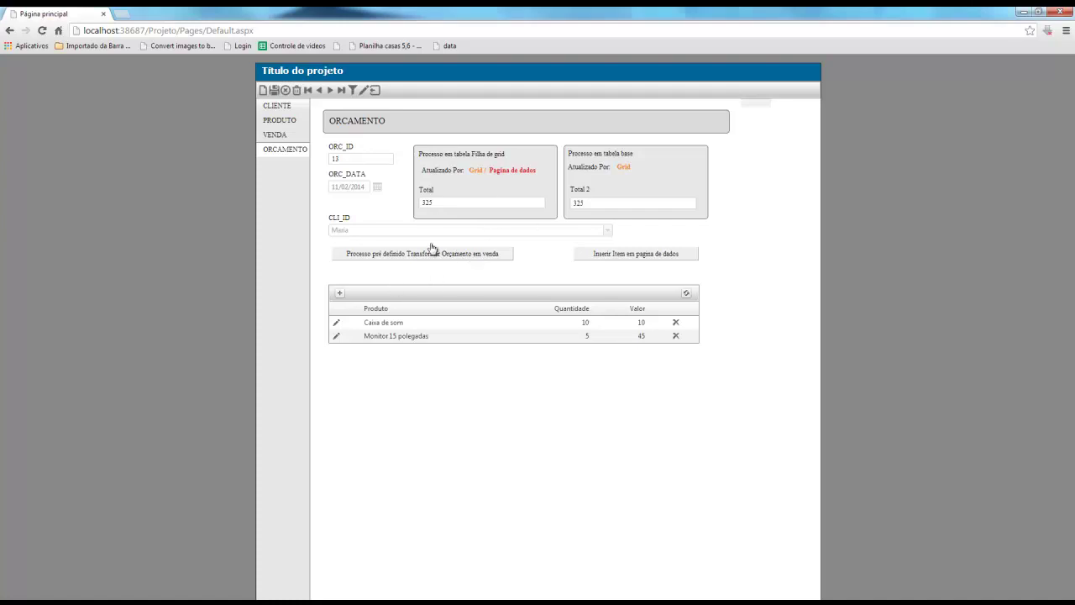
# Step: Delete the existing sale record shown in VENDA
pyautogui.click(275, 135)
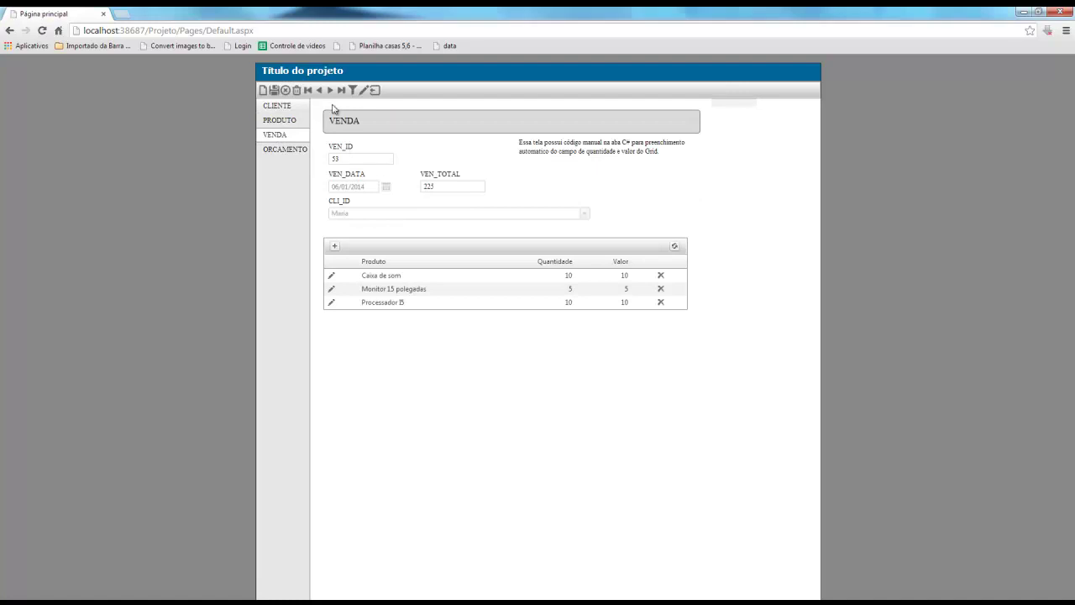
pyautogui.click(296, 90)
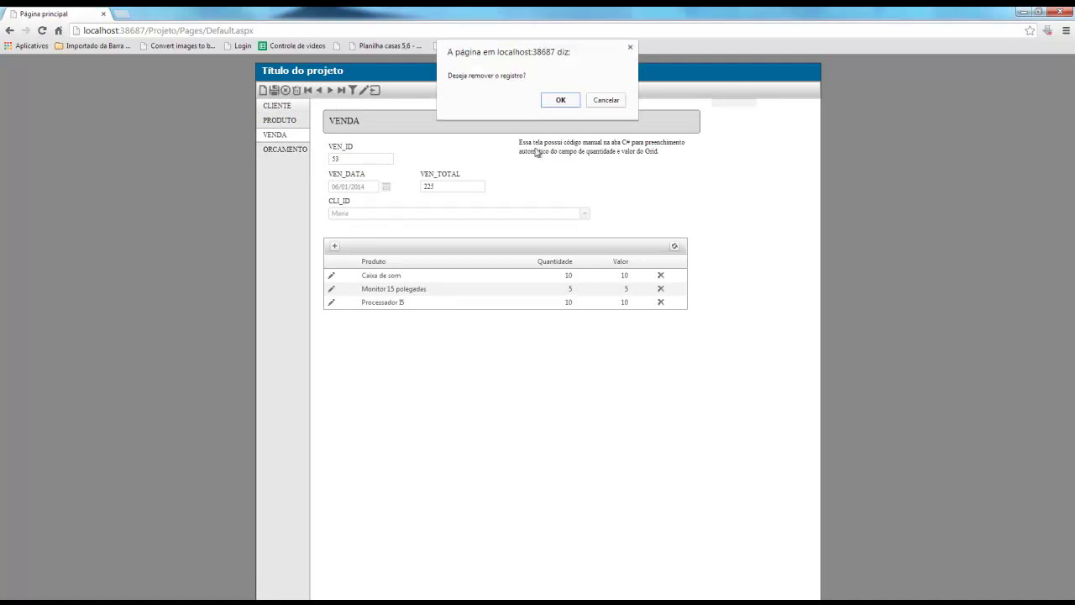
pyautogui.click(560, 100)
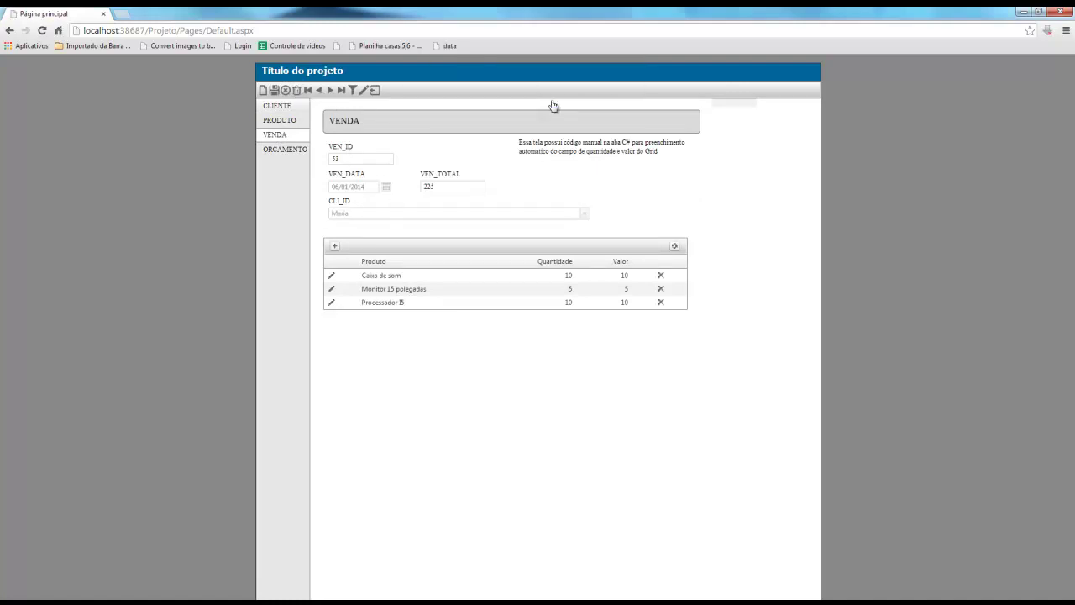
# Step: Transform the budget into a sale with the predefined process and view the generated sale in VENDA
pyautogui.click(288, 150)
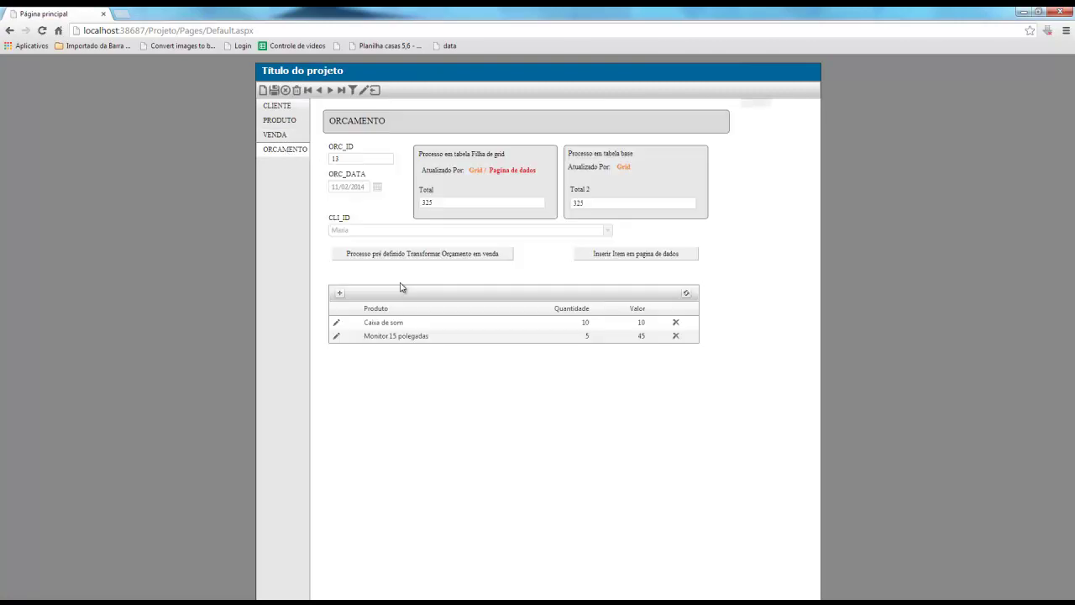
pyautogui.click(403, 256)
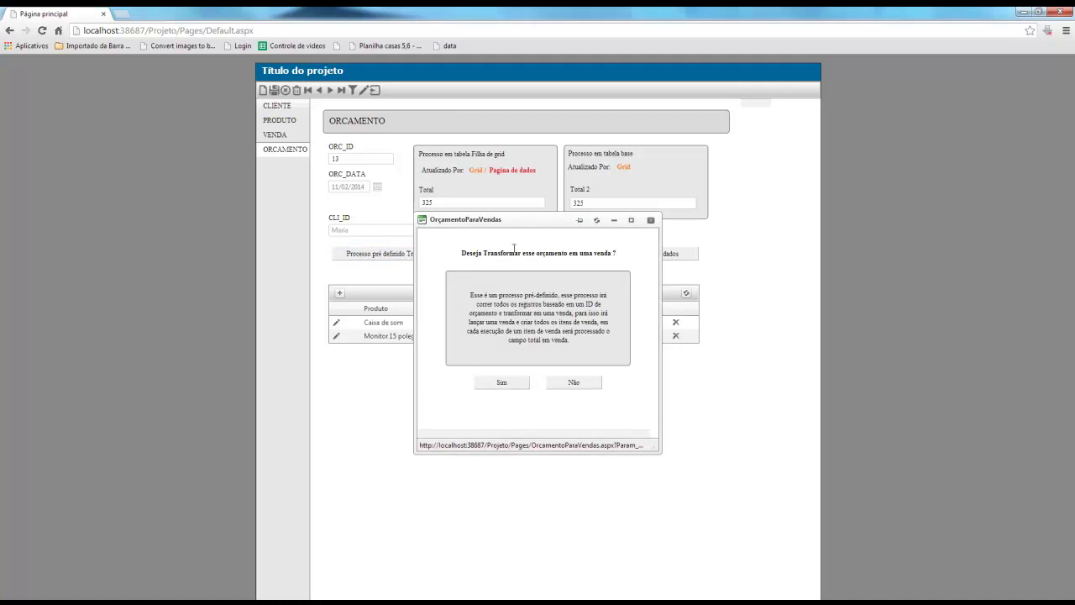
pyautogui.click(508, 384)
pyautogui.moveTo(489, 398); pyautogui.dragTo(593, 400)
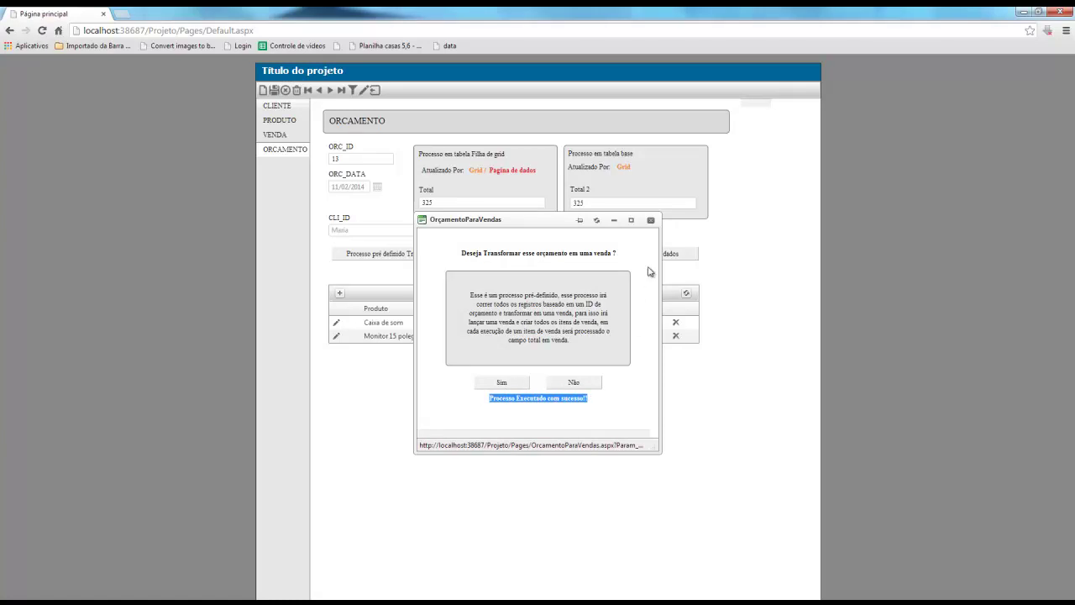
pyautogui.click(652, 221)
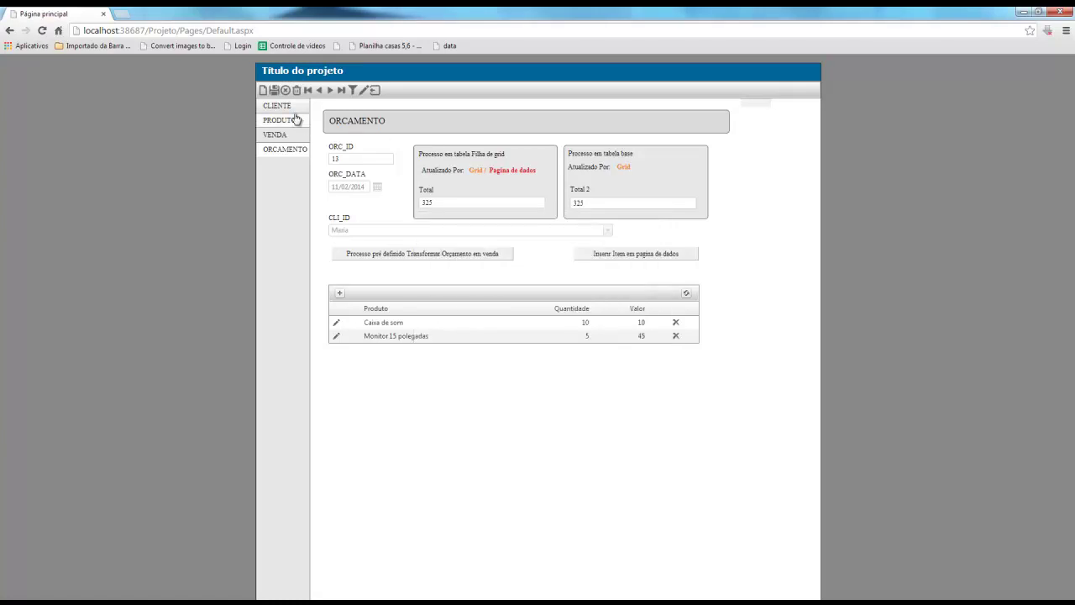
pyautogui.click(280, 136)
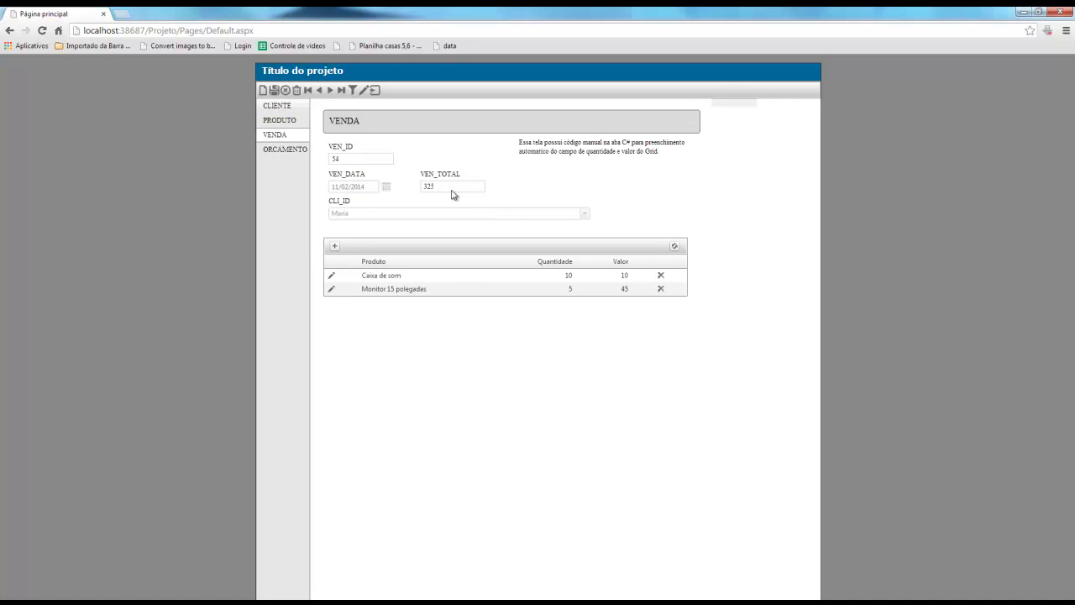
# Step: Add the product Processador I5 to the budget through the item data page, with quantity 2 and value 100
pyautogui.click(288, 156)
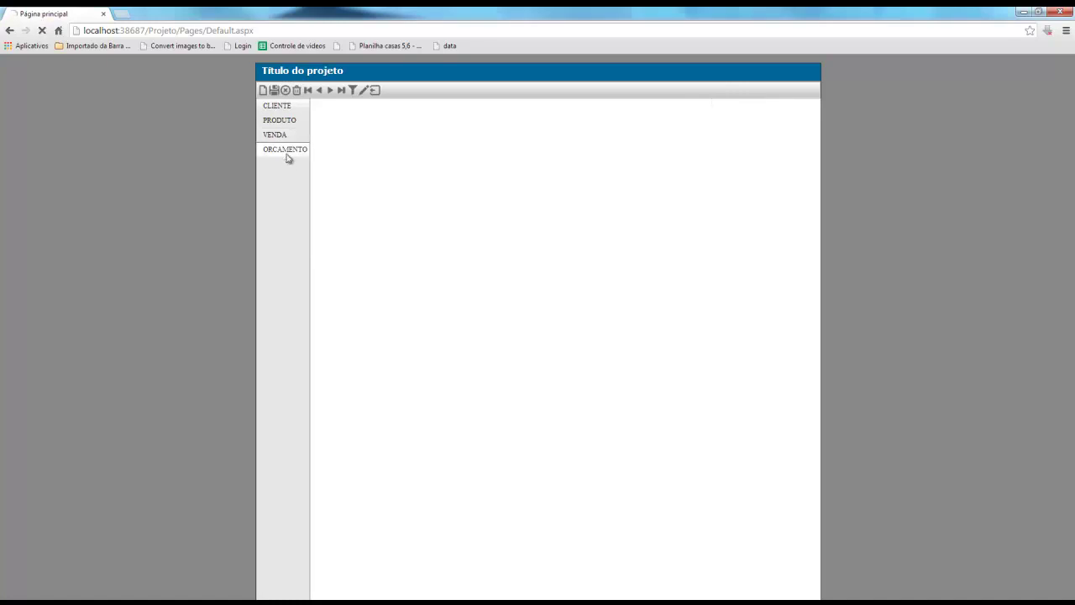
pyautogui.click(612, 256)
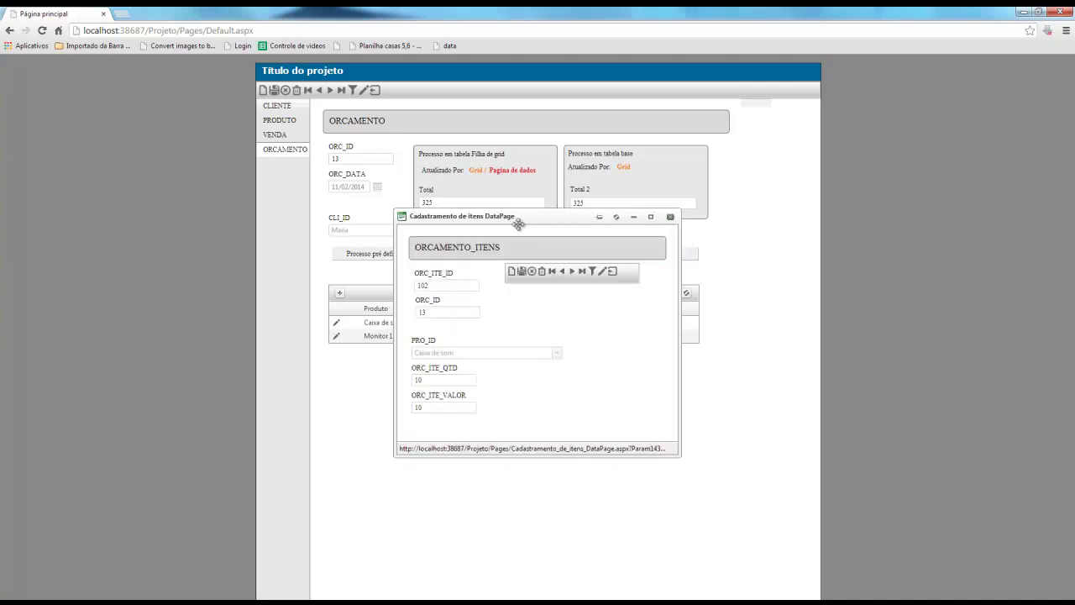
pyautogui.moveTo(531, 223); pyautogui.dragTo(846, 307)
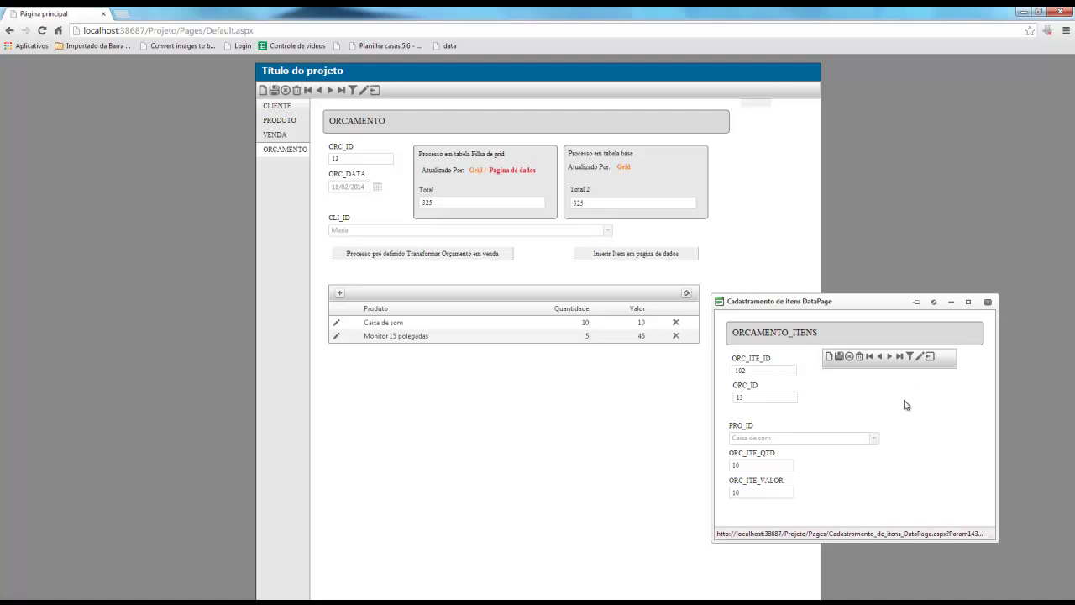
pyautogui.click(829, 358)
pyautogui.click(872, 438)
pyautogui.click(780, 473)
pyautogui.click(773, 465)
pyautogui.write('2')
pyautogui.press('Tab')
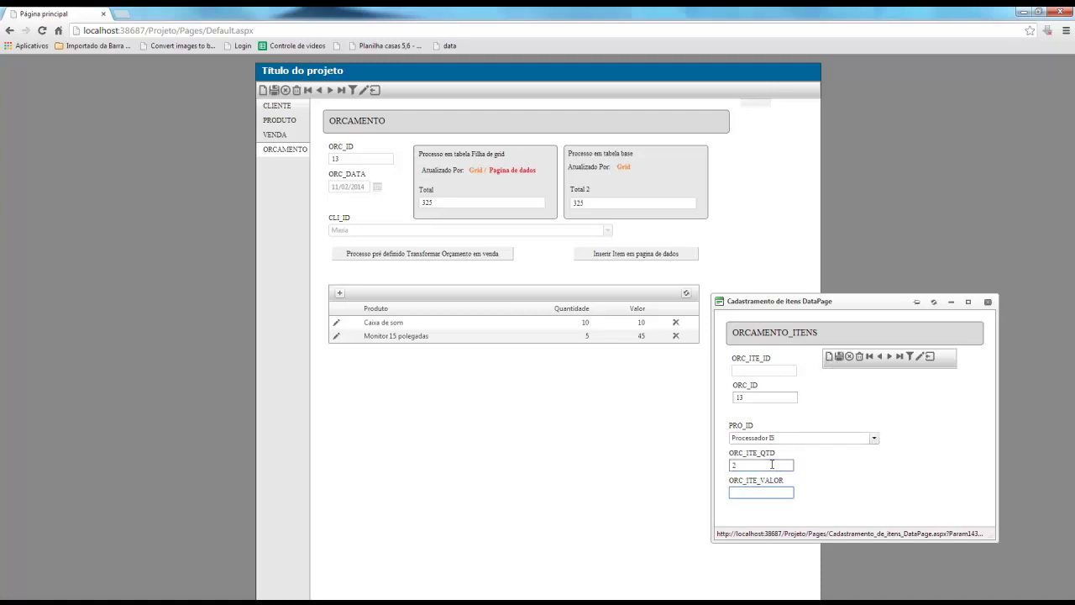
pyautogui.write('100')
pyautogui.click(838, 356)
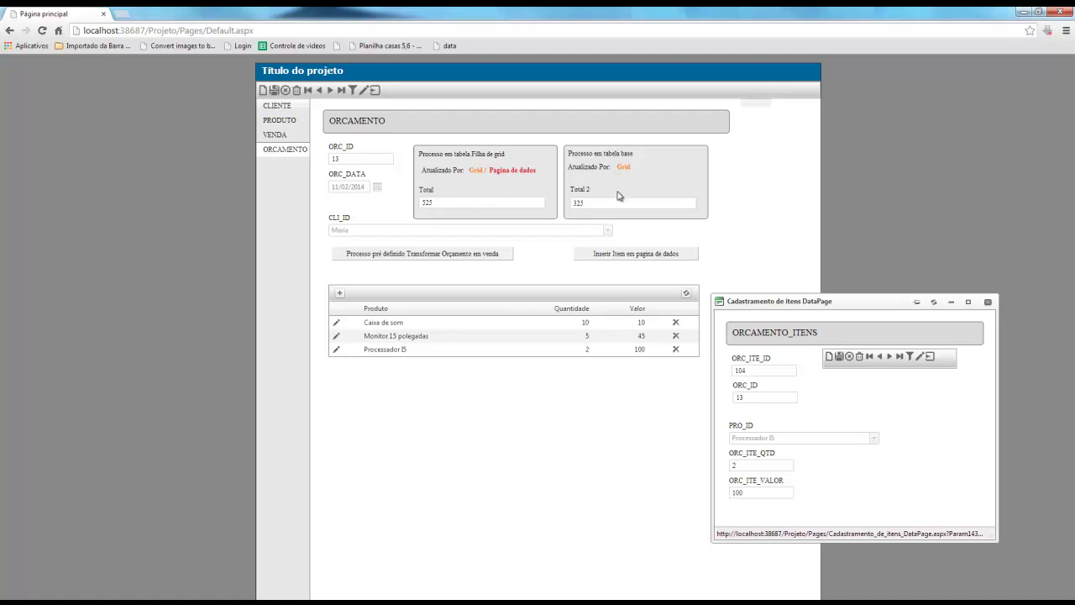
pyautogui.click(988, 303)
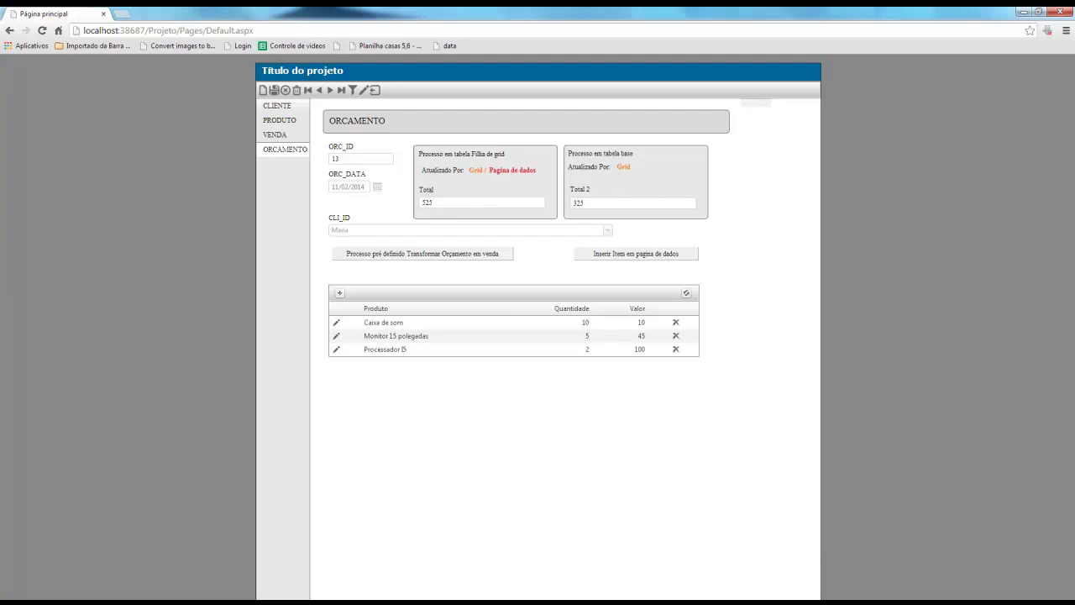
# Step: Switch to Gvinci web and open the auxiliary tables and page properties of the Orçamento com grid page
pyautogui.hotkey('alt', 'Tab')
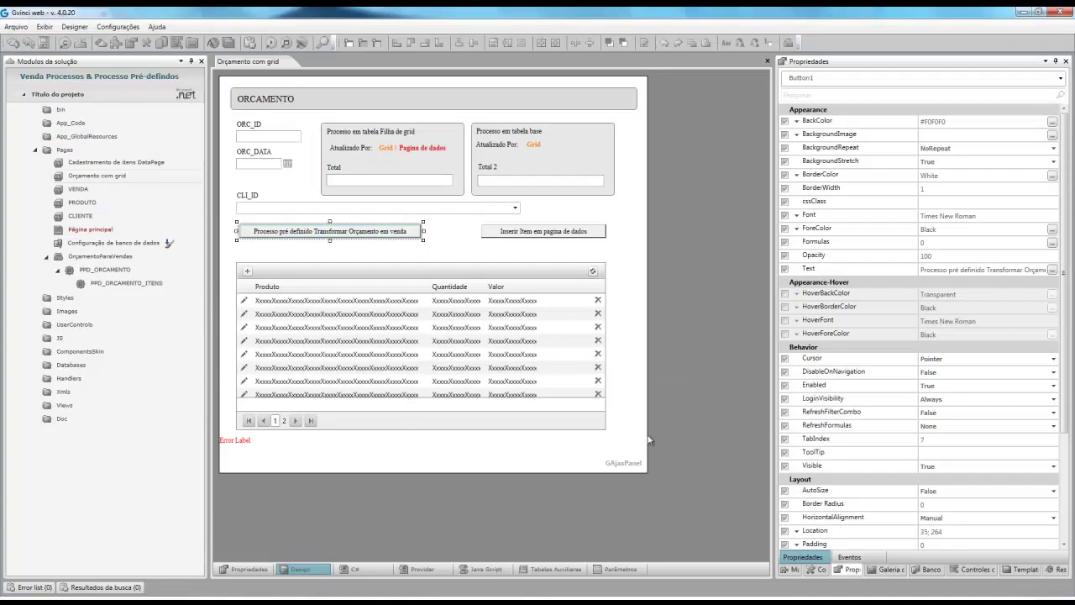
pyautogui.click(568, 441)
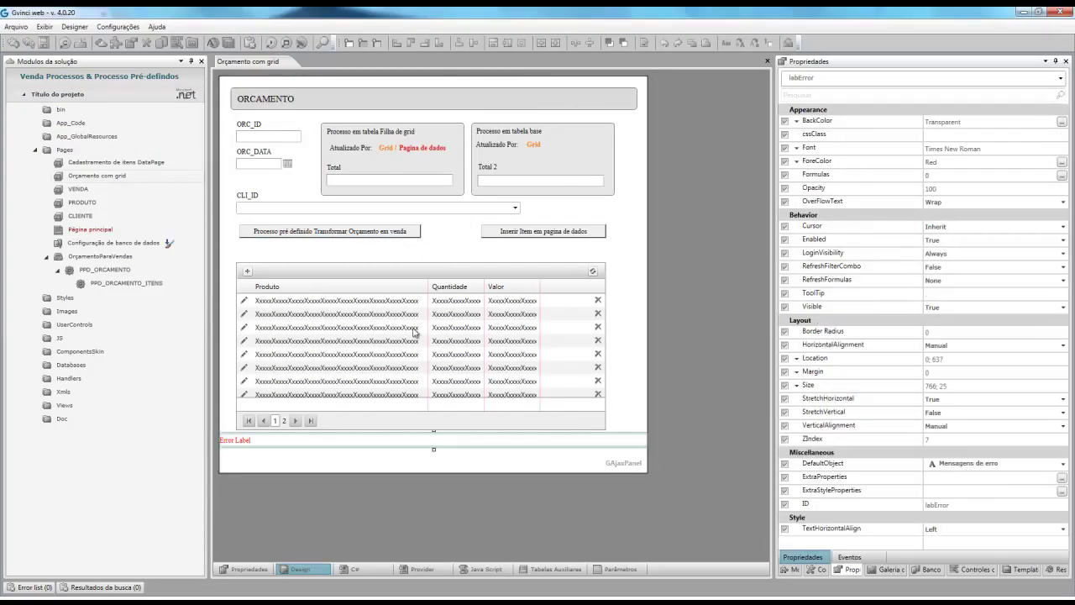
pyautogui.click(467, 509)
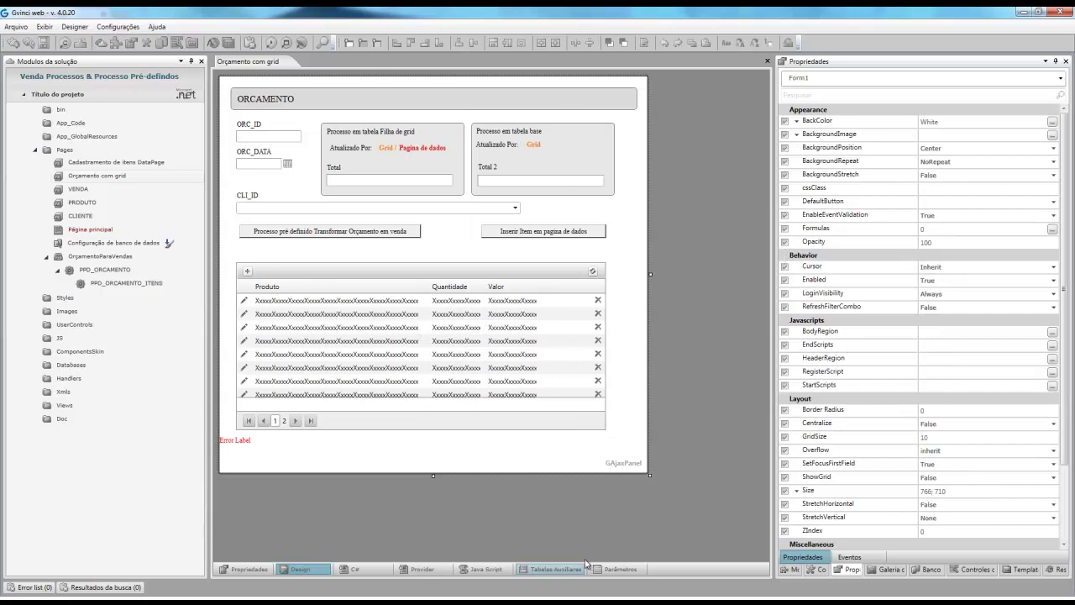
pyautogui.click(557, 568)
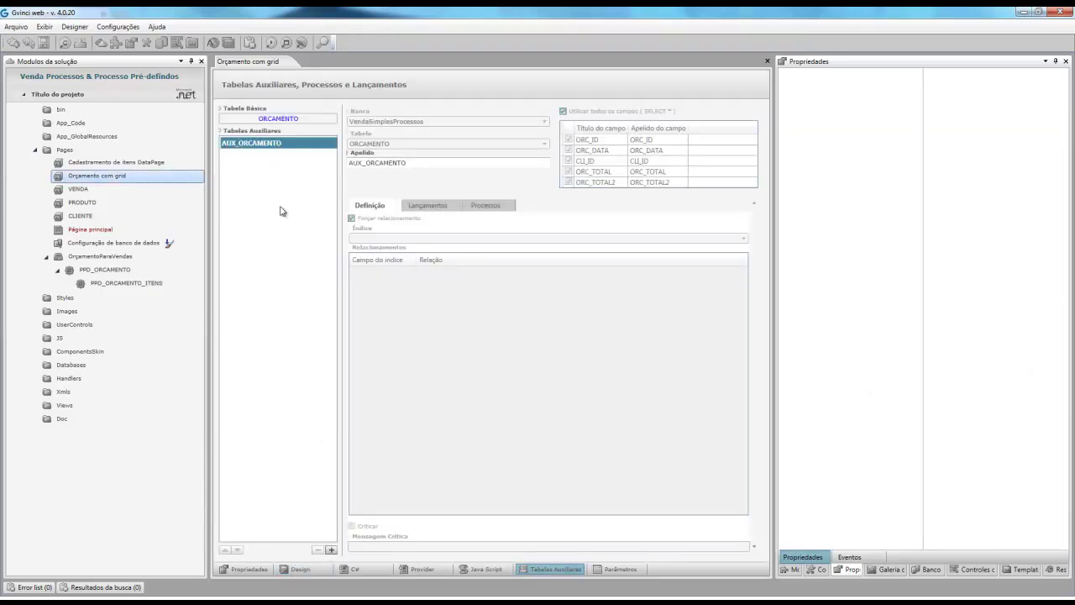
pyautogui.click(243, 569)
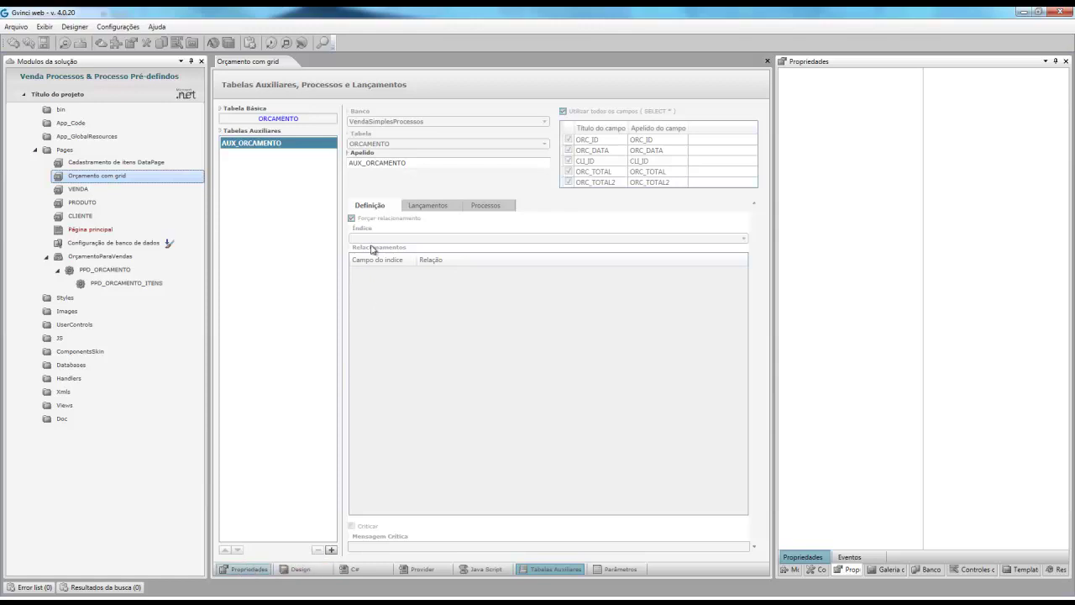
# Step: Open the auxiliary tables of the item grid in the Orçamento com grid page design, then close their window to view the grid's data properties
pyautogui.click(291, 159)
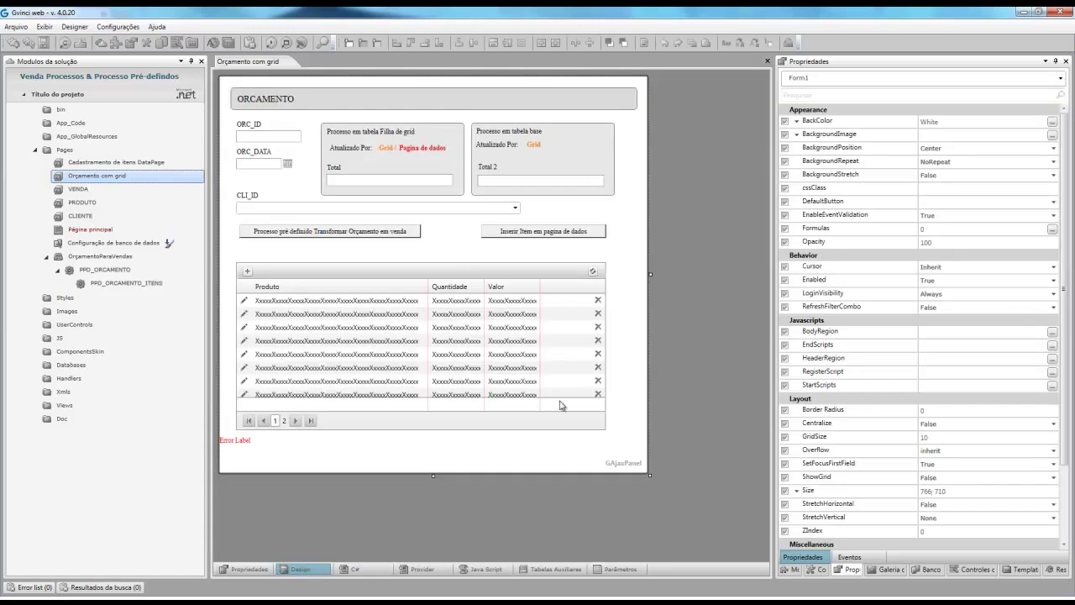
pyautogui.click(543, 423)
pyautogui.doubleClick(889, 438)
pyautogui.moveTo(244, 94); pyautogui.dragTo(392, 347)
pyautogui.click(361, 278)
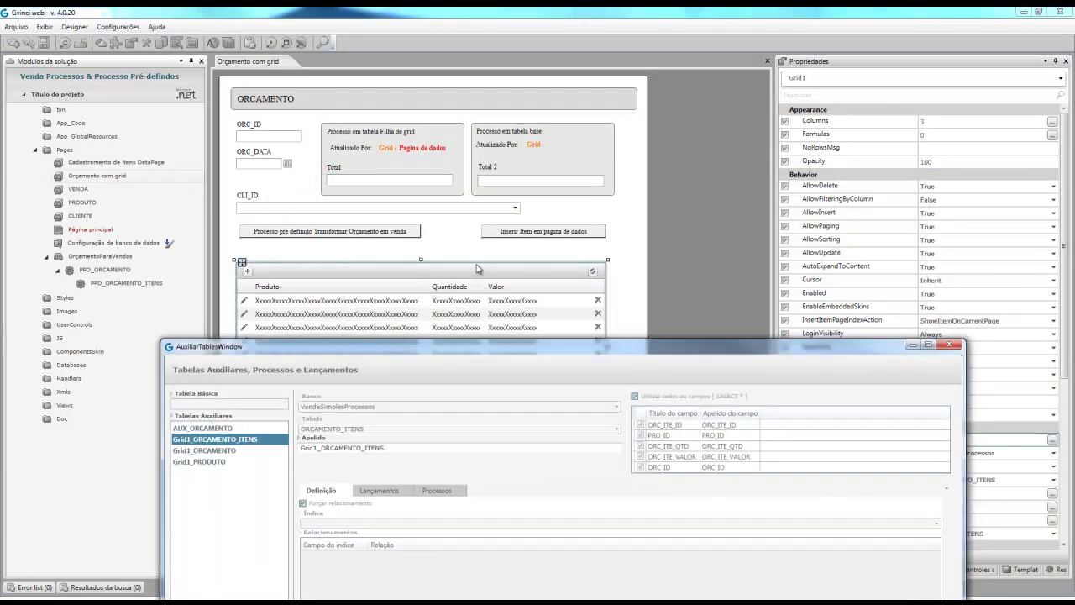
pyautogui.click(950, 343)
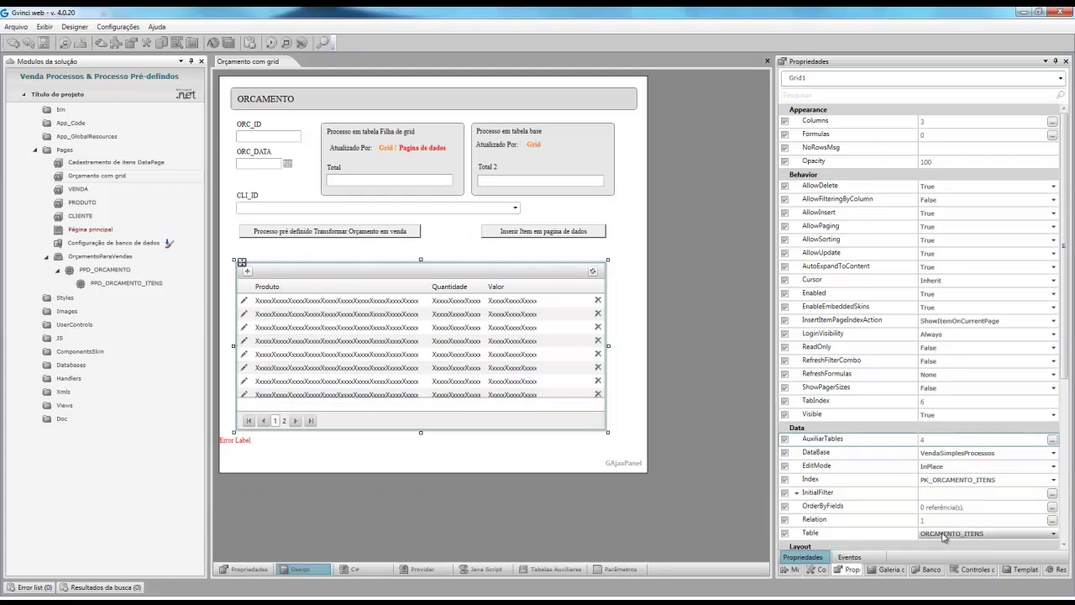
# Step: Reopen the item grid's auxiliary tables and compare the definitions of Grid1_ORCAMENTO, Grid1_PRODUTO and AUX_ORCAMENTO
pyautogui.click(1051, 439)
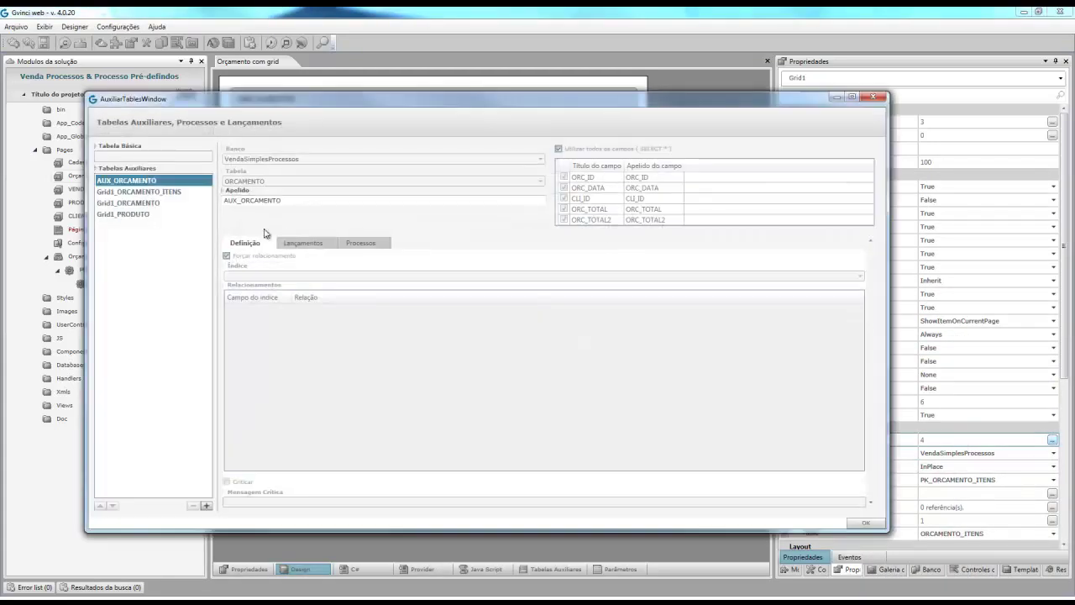
pyautogui.click(139, 203)
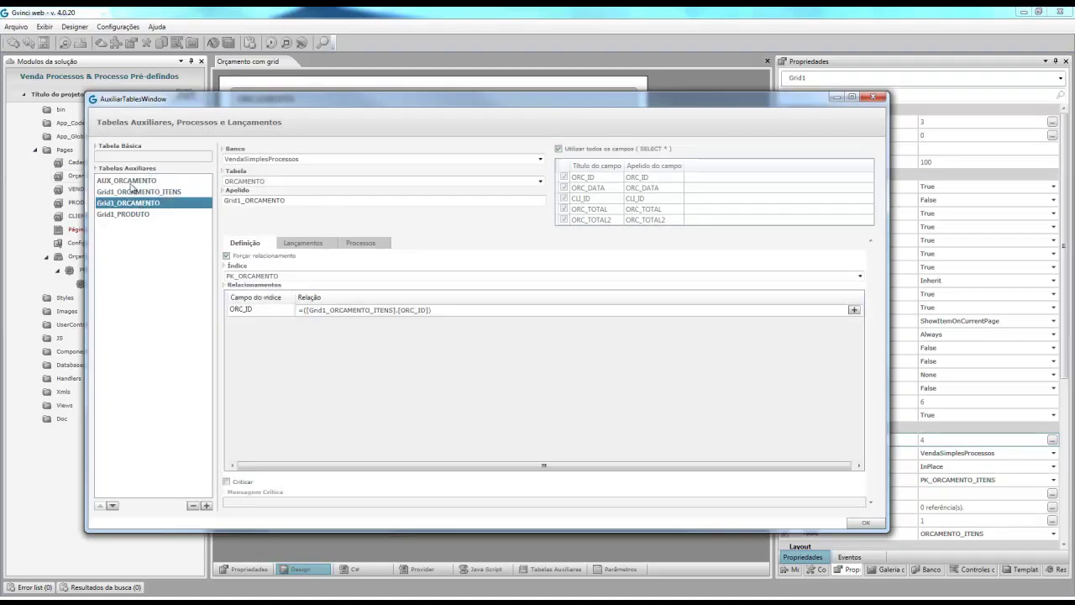
pyautogui.click(136, 215)
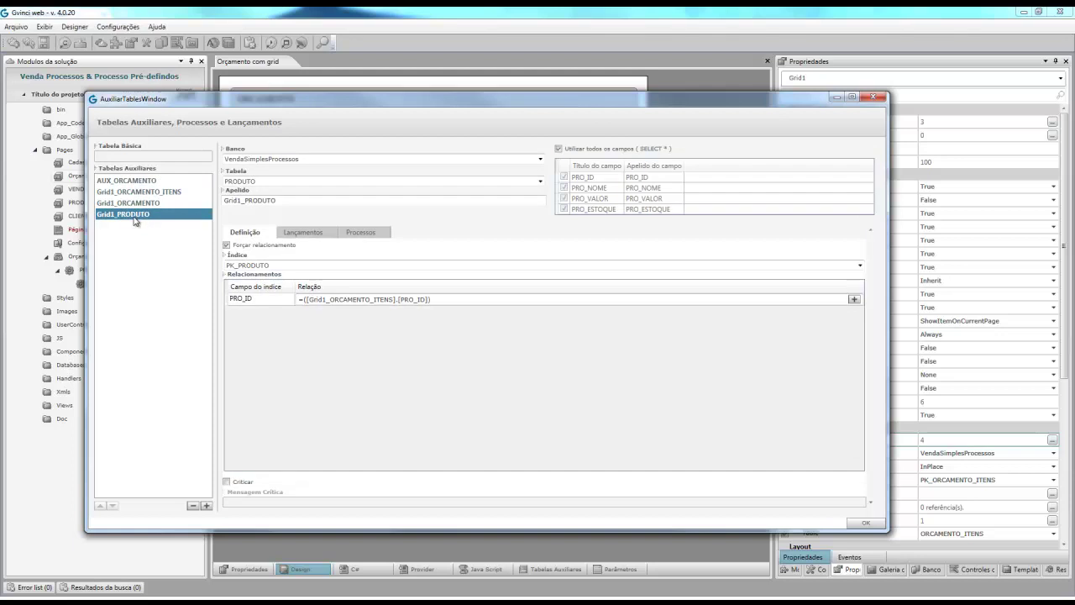
pyautogui.click(135, 204)
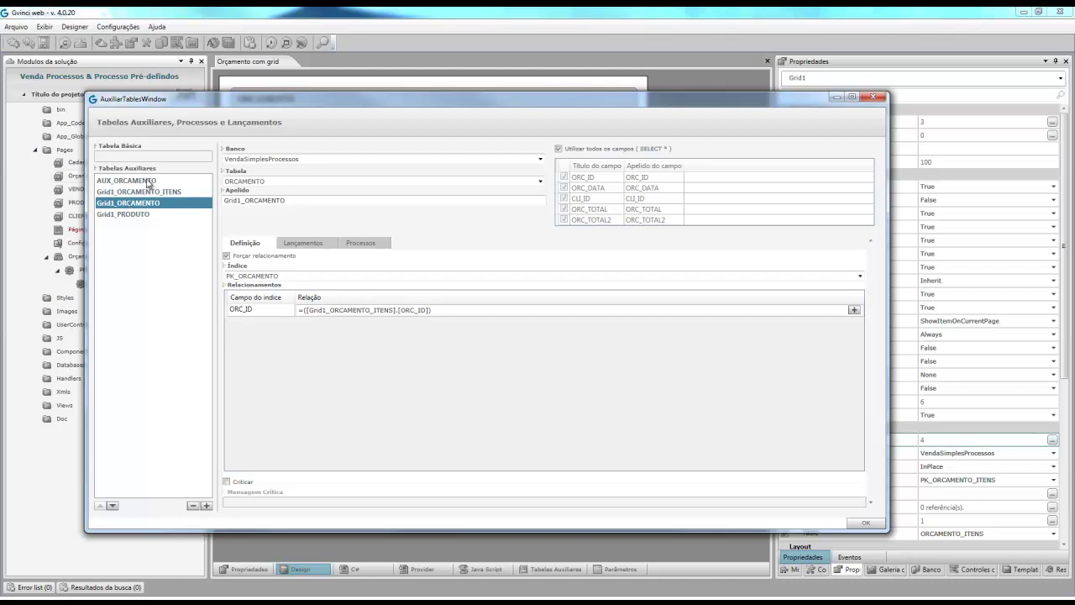
pyautogui.click(148, 182)
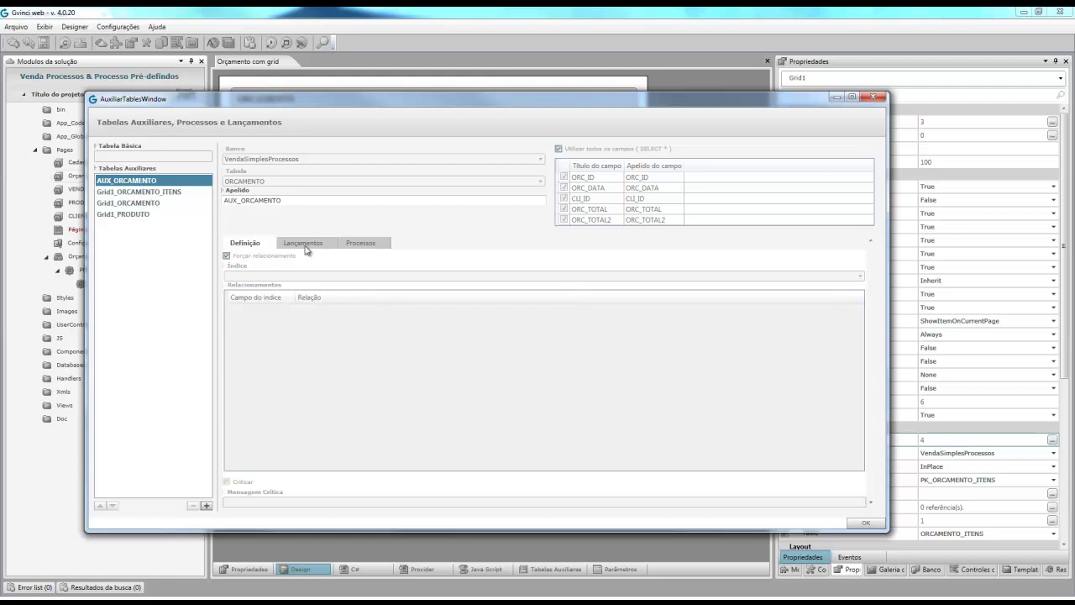
pyautogui.click(129, 204)
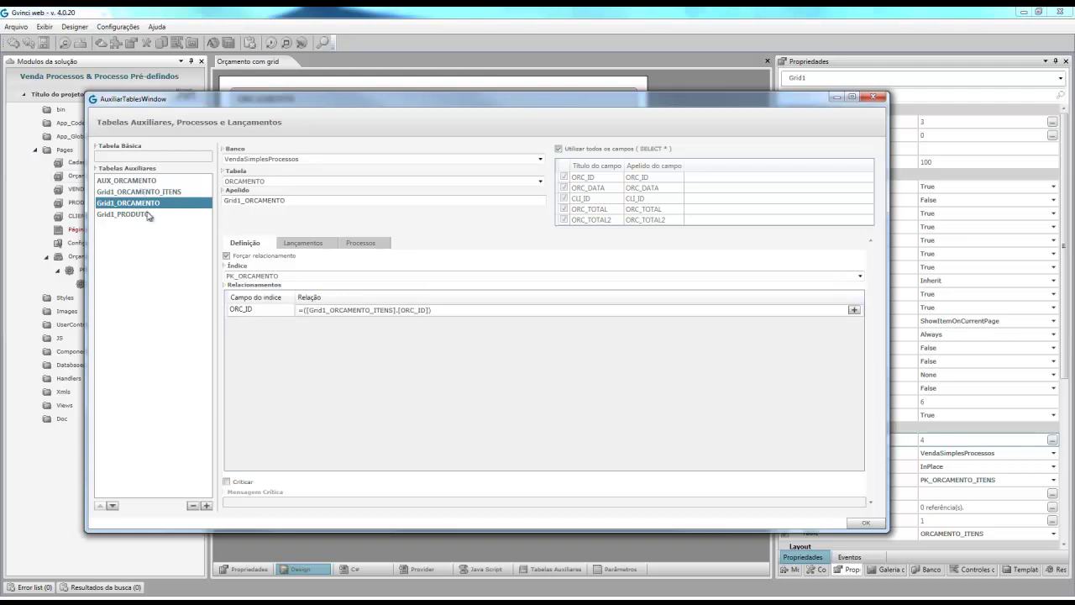
pyautogui.click(144, 182)
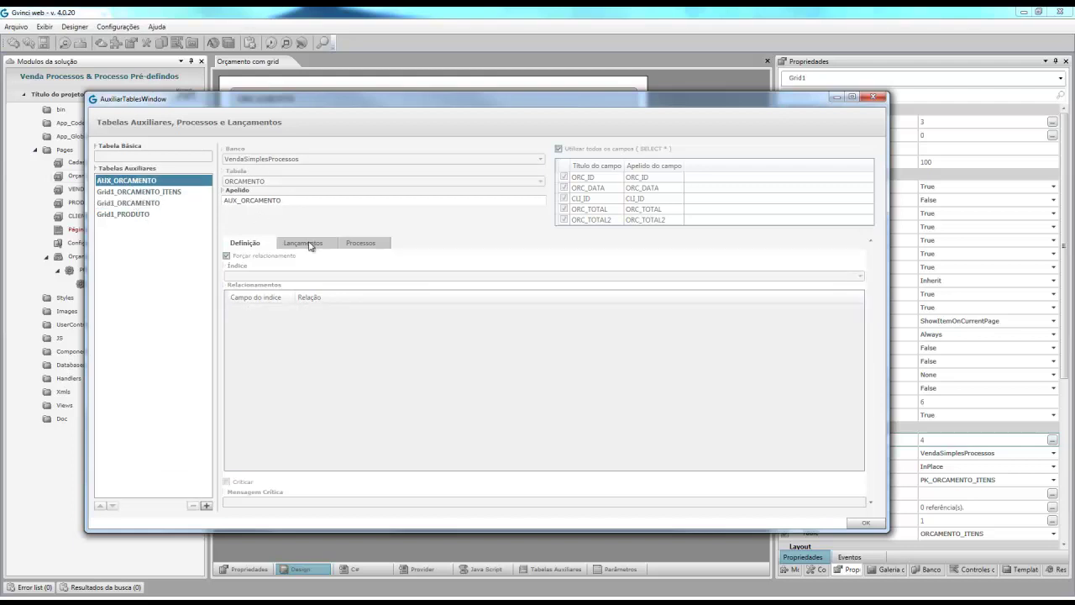
# Step: Examine the direct and inverse formulas of the AtualizaTotal2 process in AUX_ORCAMENTO, leaving them unedited
pyautogui.click(362, 246)
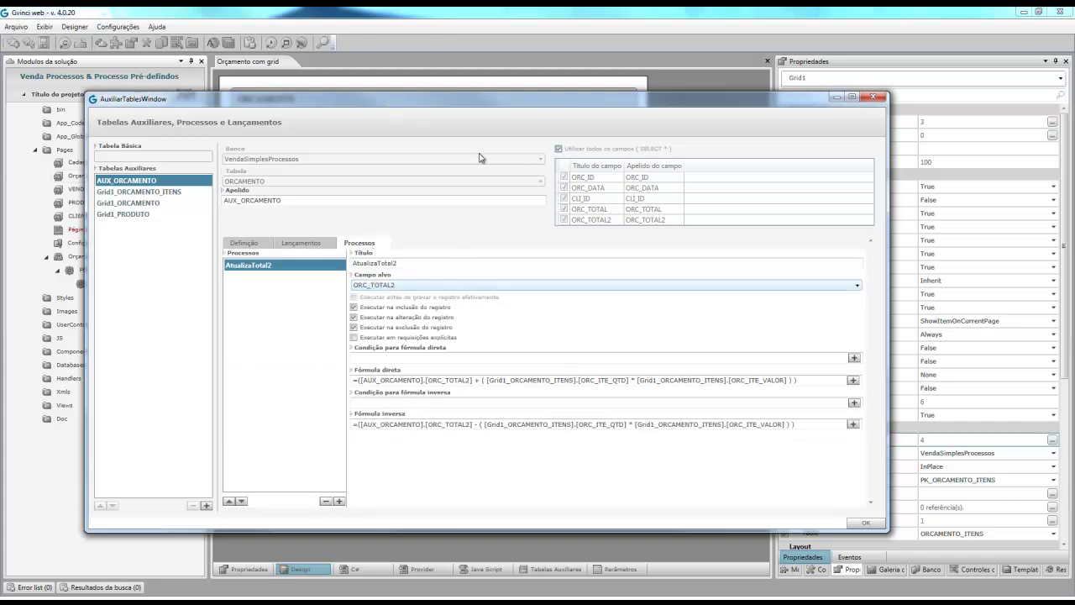
pyautogui.moveTo(487, 99)
pyautogui.mouseDown()
pyautogui.moveTo(477, 229)
pyautogui.moveTo(495, 102)
pyautogui.mouseUp()
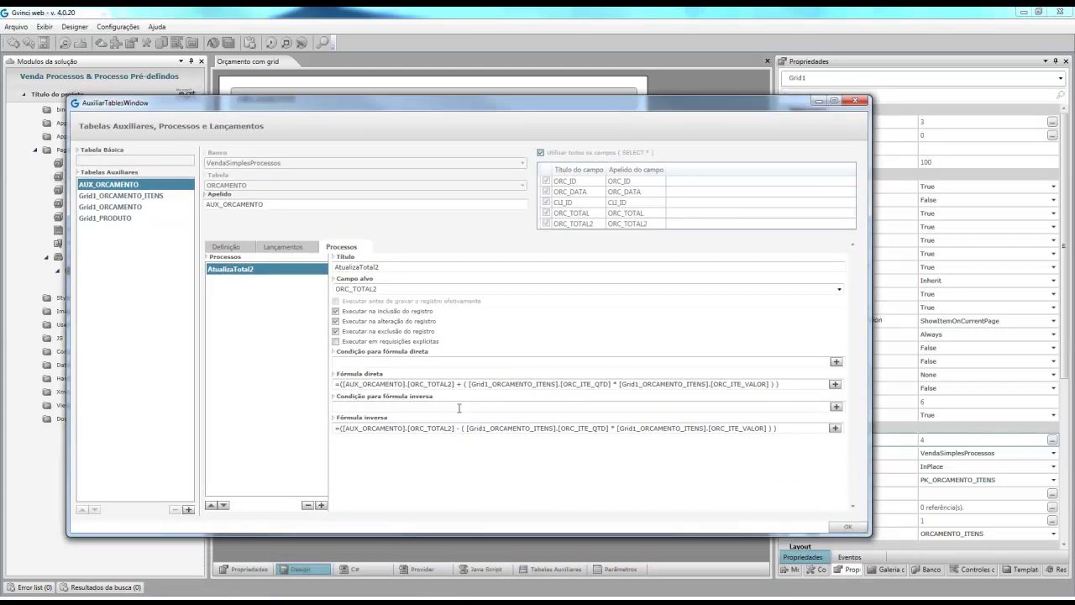
pyautogui.click(835, 385)
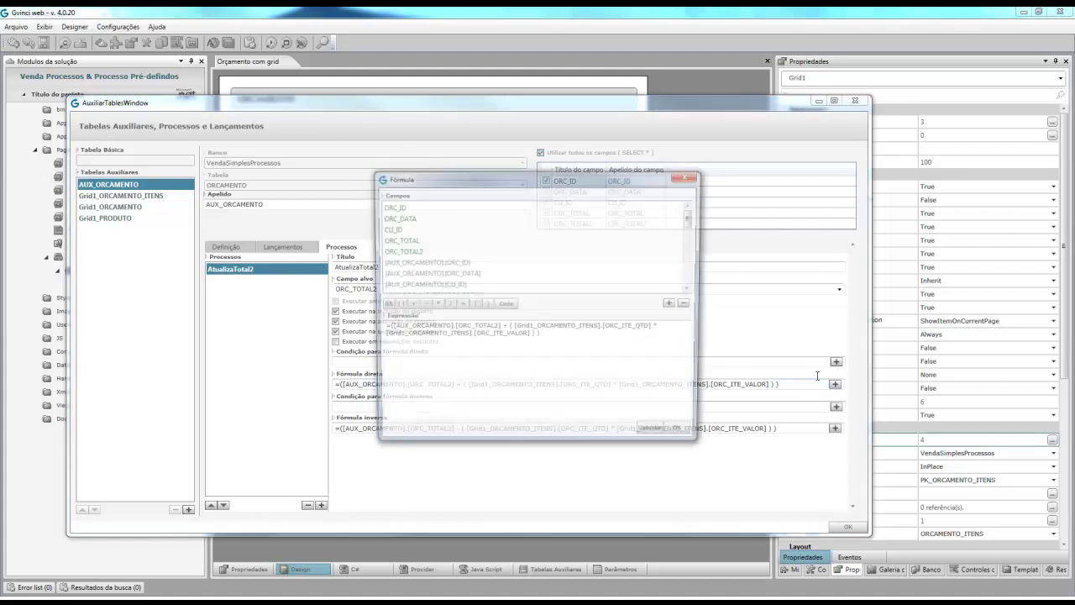
pyautogui.moveTo(502, 327); pyautogui.dragTo(409, 326)
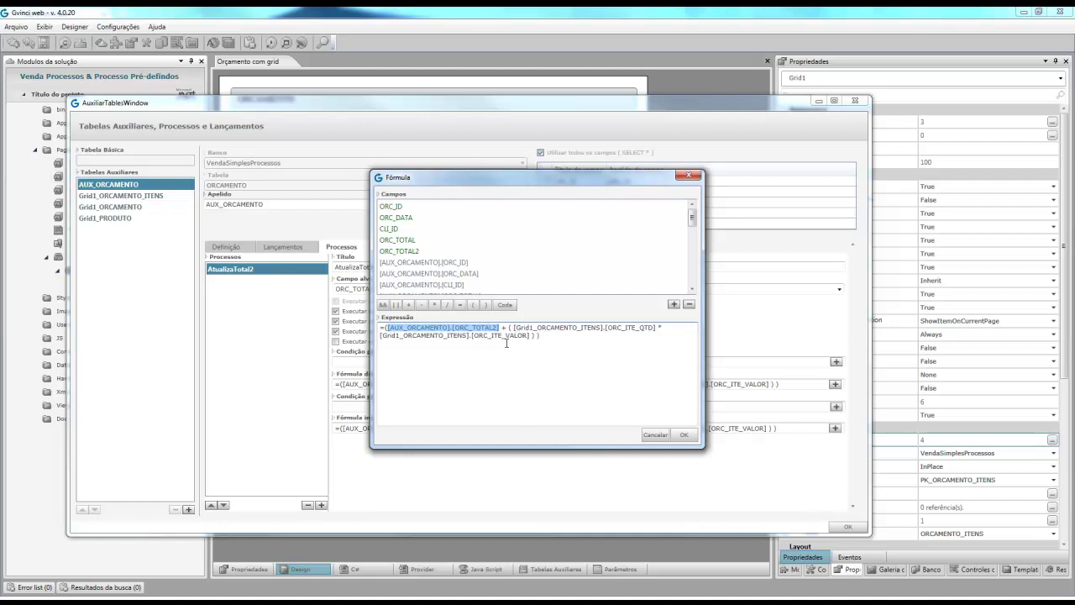
pyautogui.click(656, 436)
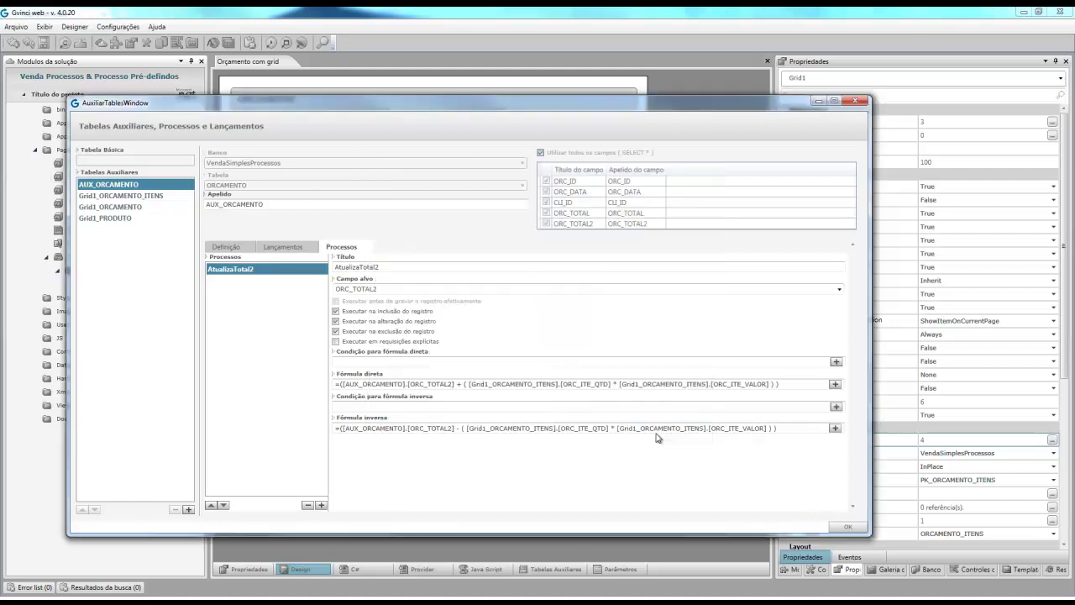
pyautogui.moveTo(787, 383); pyautogui.dragTo(337, 384)
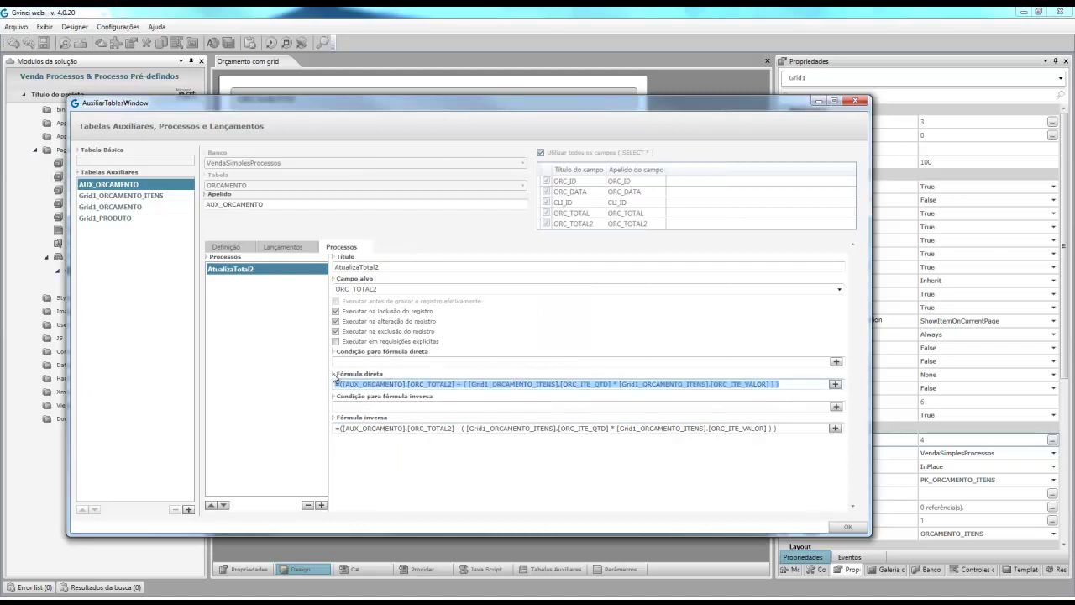
pyautogui.moveTo(792, 428); pyautogui.dragTo(334, 429)
pyautogui.click(460, 428)
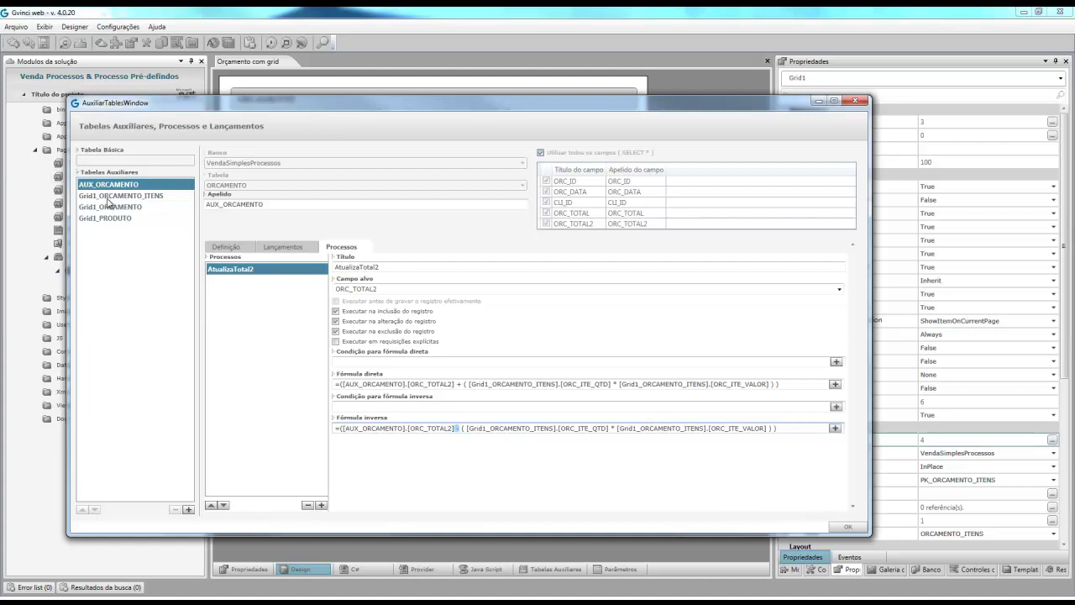
# Step: Review the processes defined for the auxiliary tables Grid1_ORCAMENTO_ITENS, Grid1_ORCAMENTO and Grid1_PRODUTO
pyautogui.moveTo(417, 99); pyautogui.dragTo(444, 126)
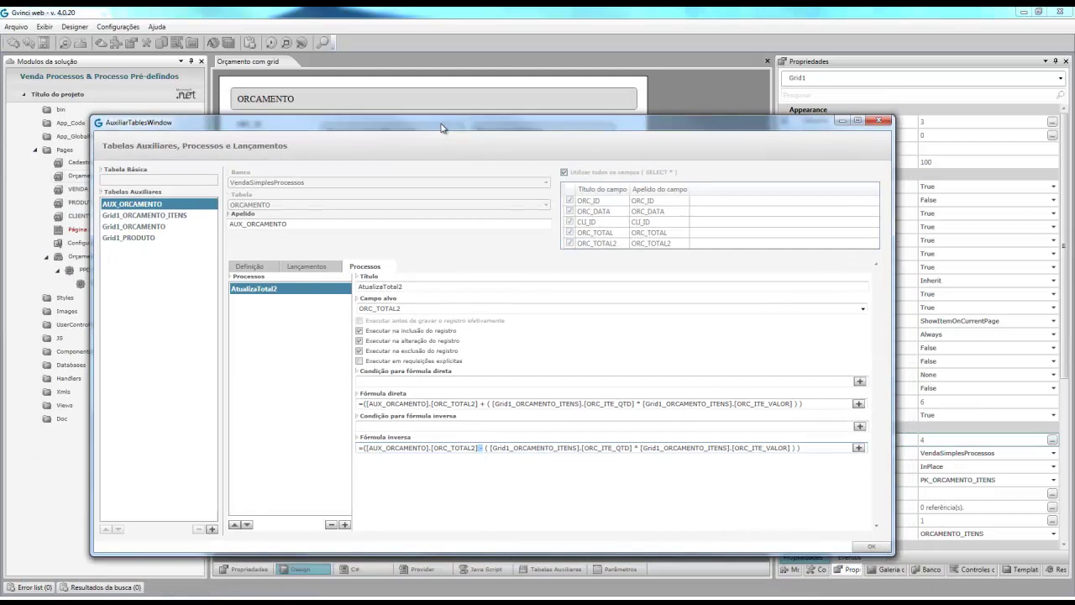
pyautogui.click(155, 219)
pyautogui.click(304, 266)
pyautogui.click(277, 267)
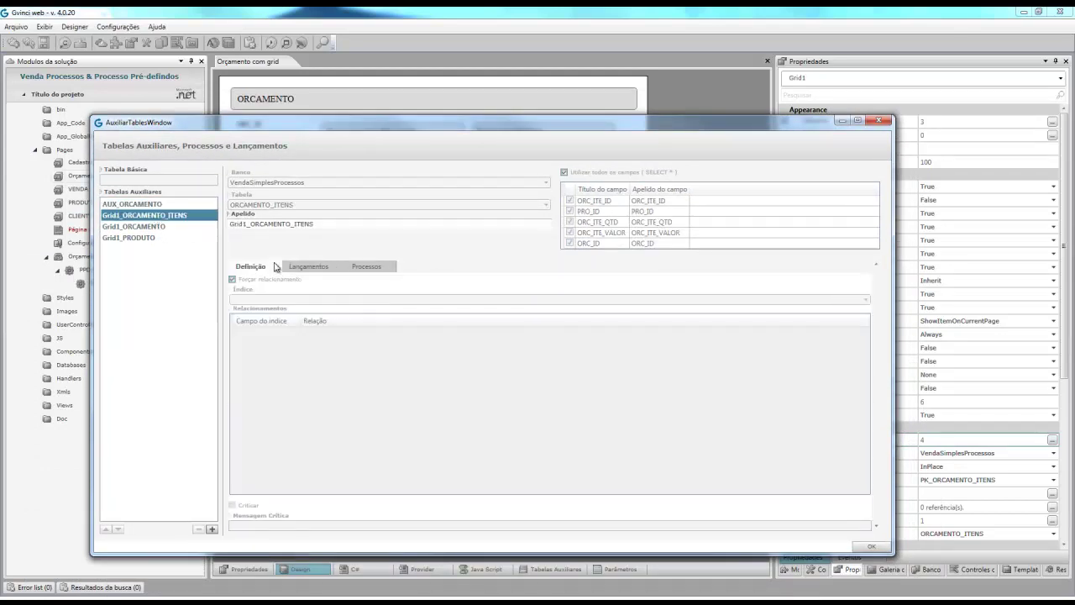
pyautogui.click(370, 271)
pyautogui.click(149, 229)
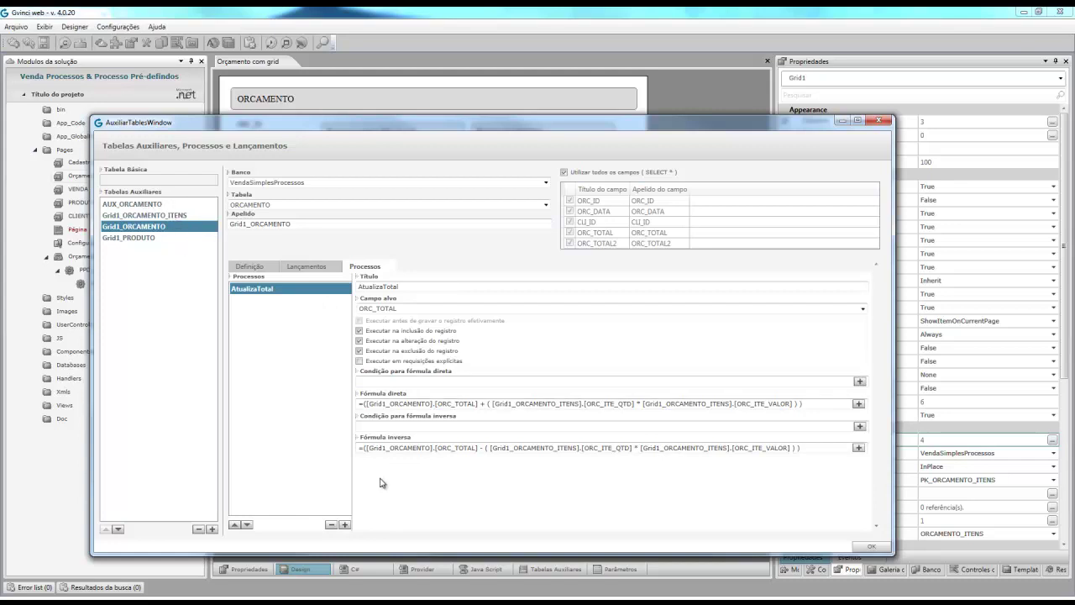
pyautogui.click(145, 240)
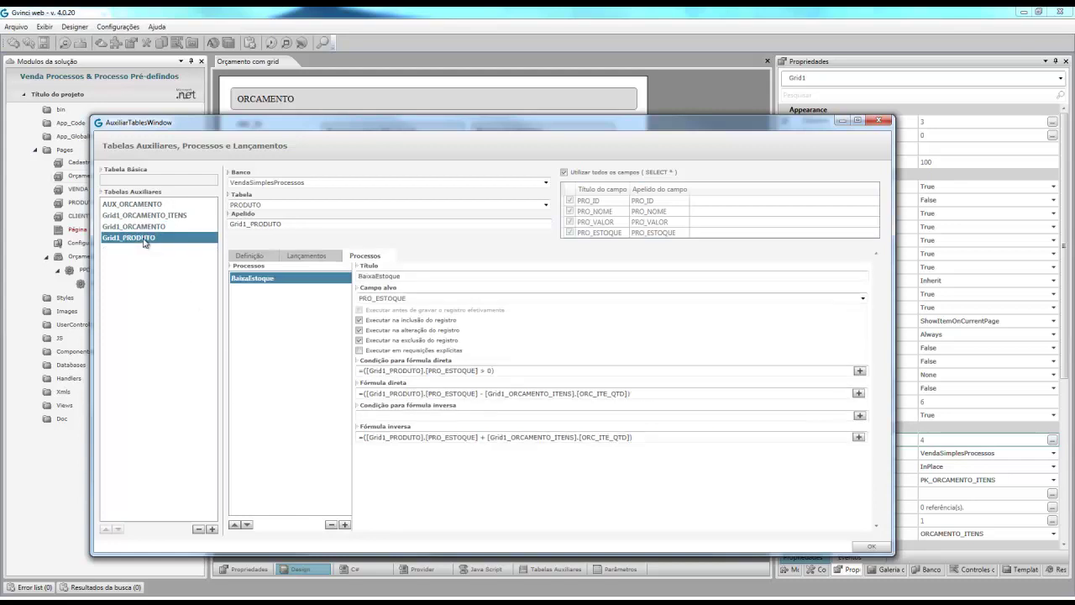
# Step: Inspect the index relationships in the definitions of Grid1_PRODUTO and Grid1_ORCAMENTO, comparing them with AUX_ORCAMENTO
pyautogui.click(290, 257)
pyautogui.click(250, 257)
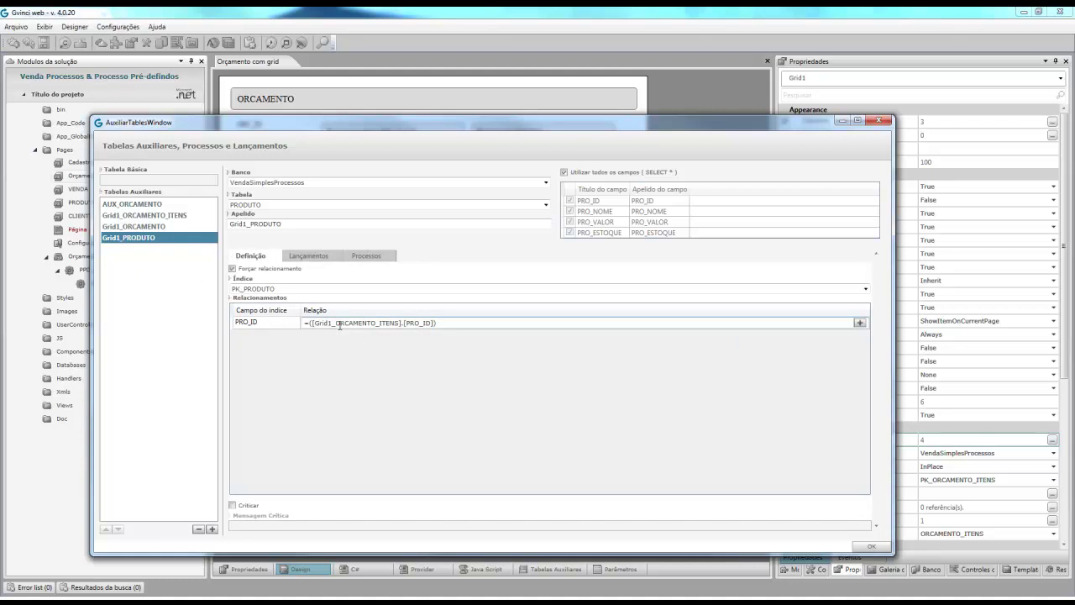
pyautogui.click(144, 204)
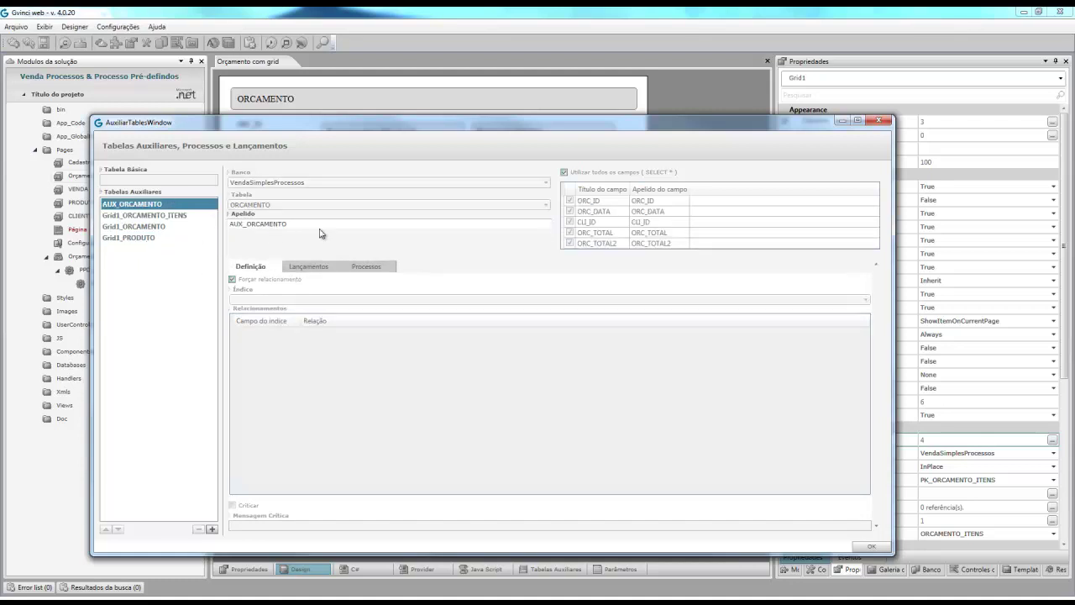
pyautogui.click(143, 238)
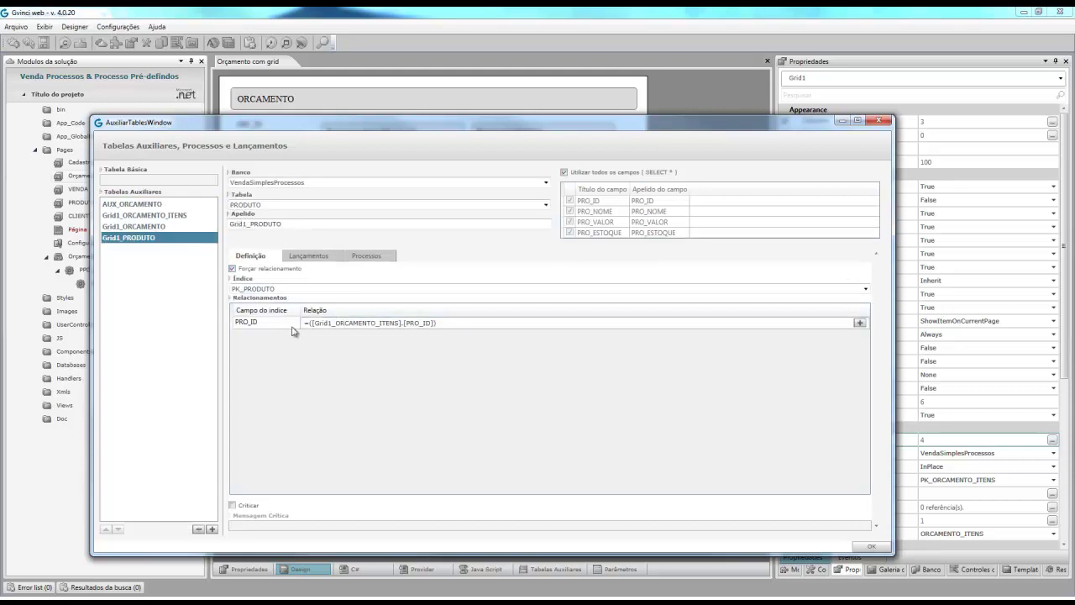
pyautogui.click(139, 227)
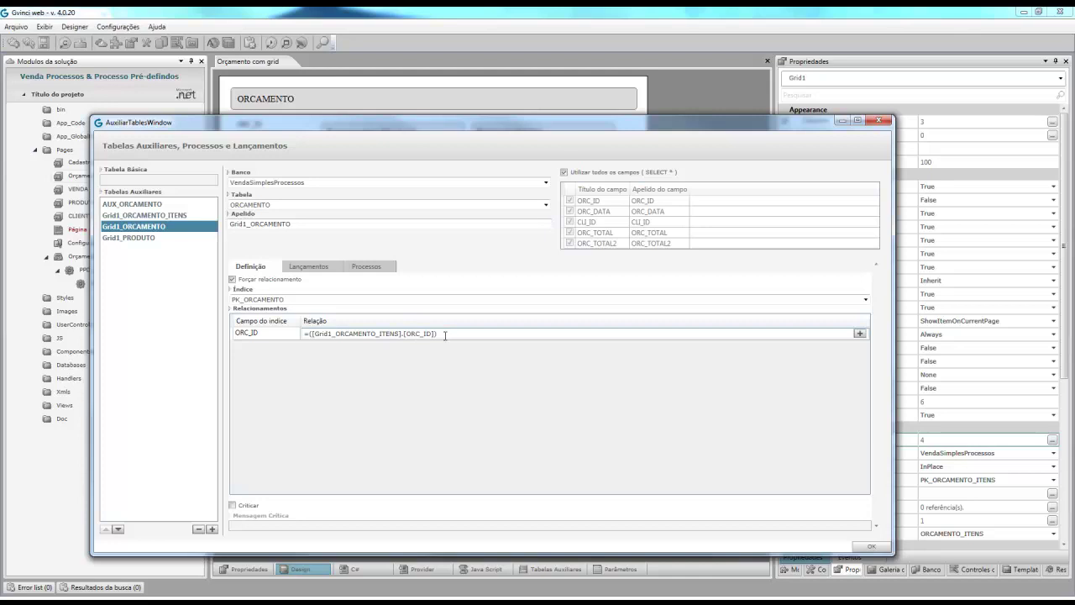
pyautogui.moveTo(463, 126); pyautogui.dragTo(490, 92)
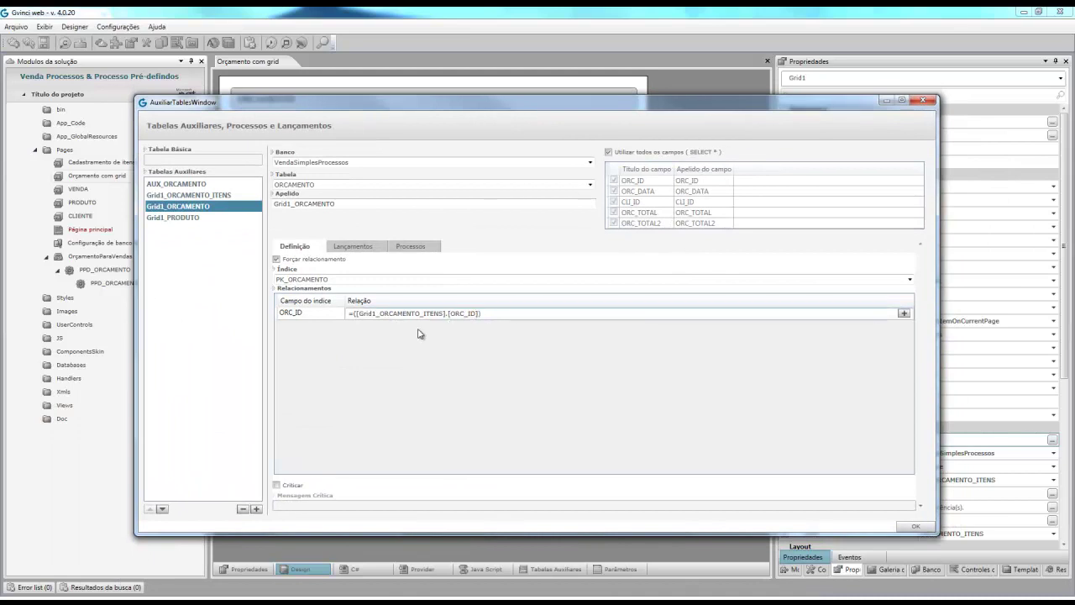
# Step: Examine the condition and the direct and inverse formulas of the BaixaEstoque process in Grid1_PRODUTO, then close the auxiliary tables
pyautogui.click(183, 218)
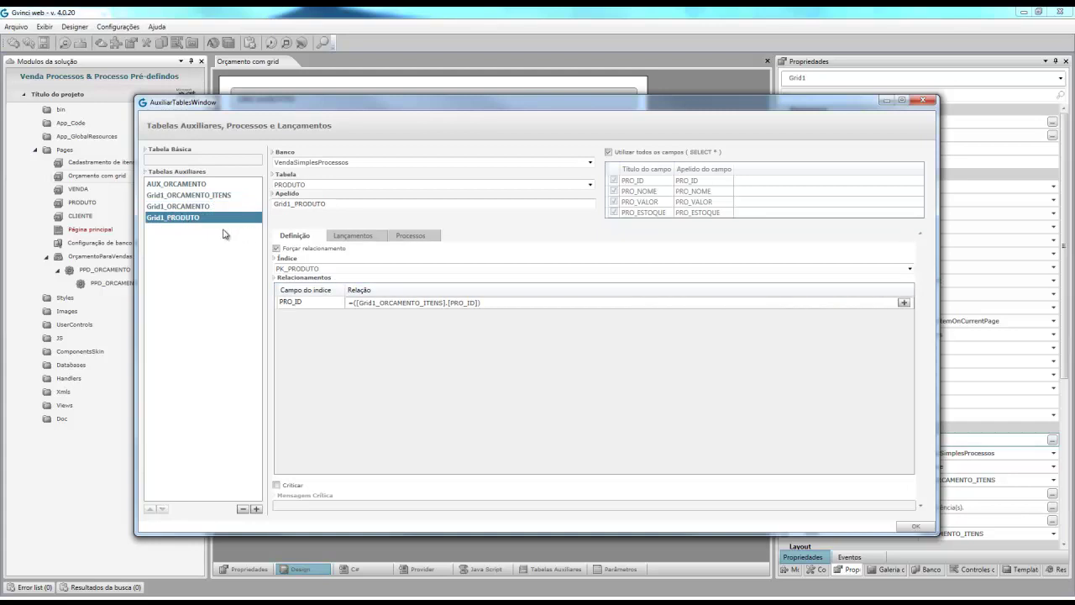
pyautogui.click(361, 237)
pyautogui.click(405, 237)
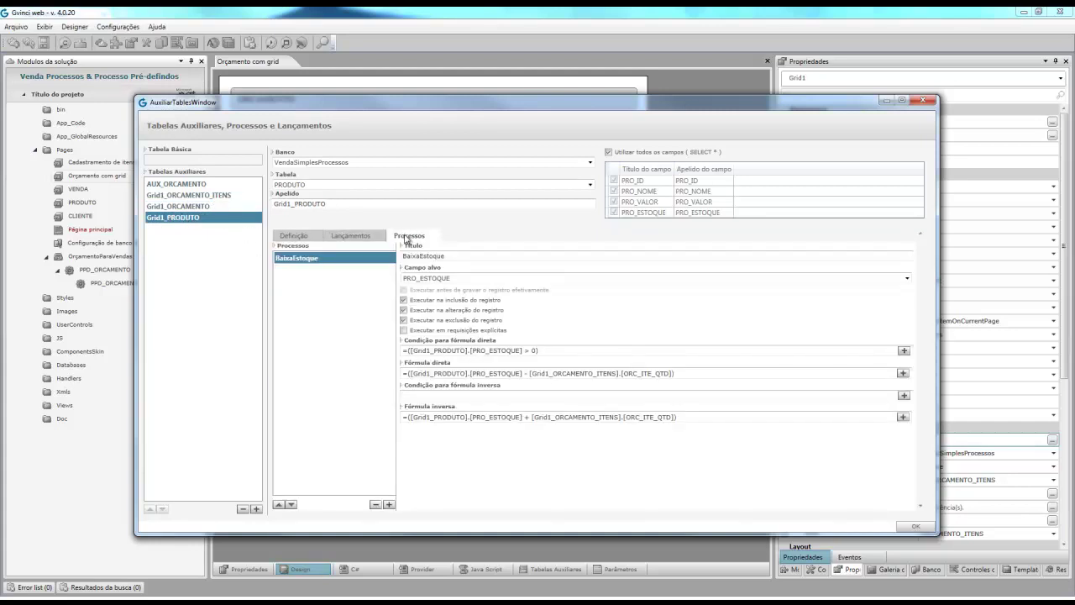
pyautogui.moveTo(548, 351); pyautogui.dragTo(385, 350)
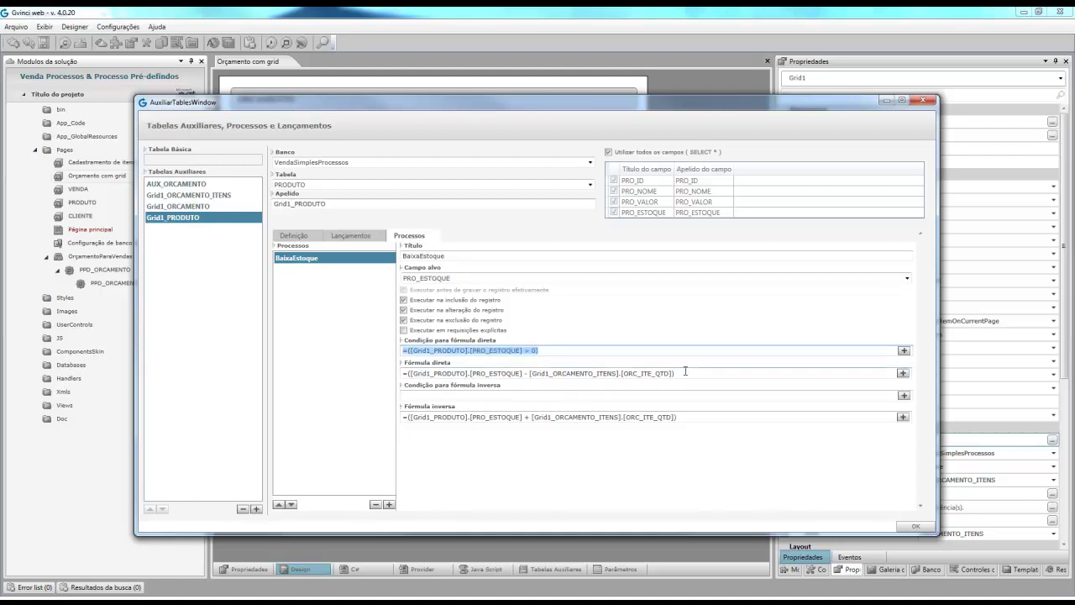
pyautogui.moveTo(685, 372); pyautogui.dragTo(368, 375)
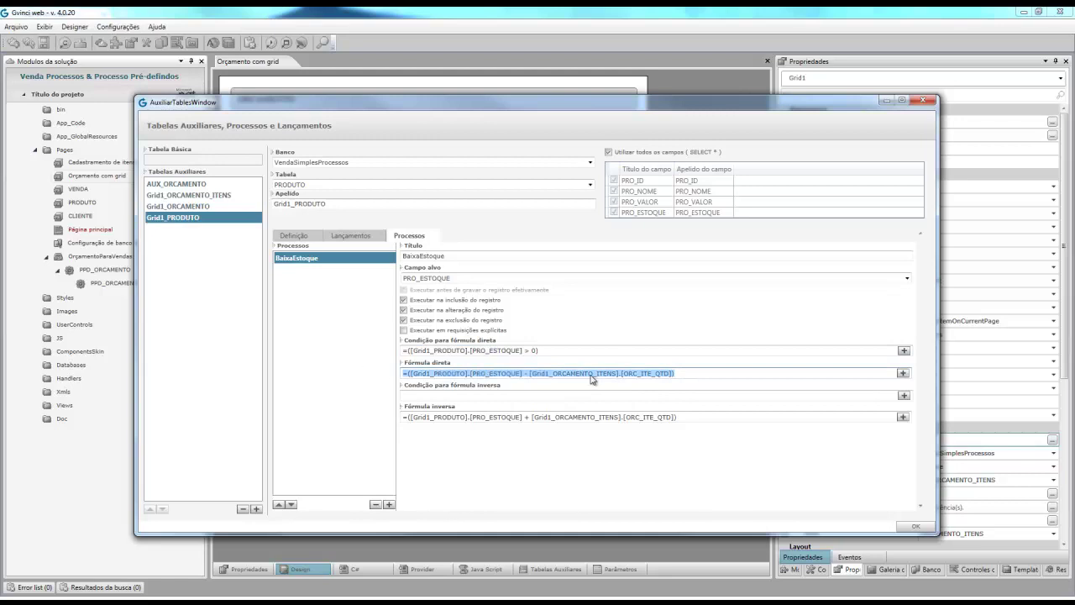
pyautogui.click(557, 395)
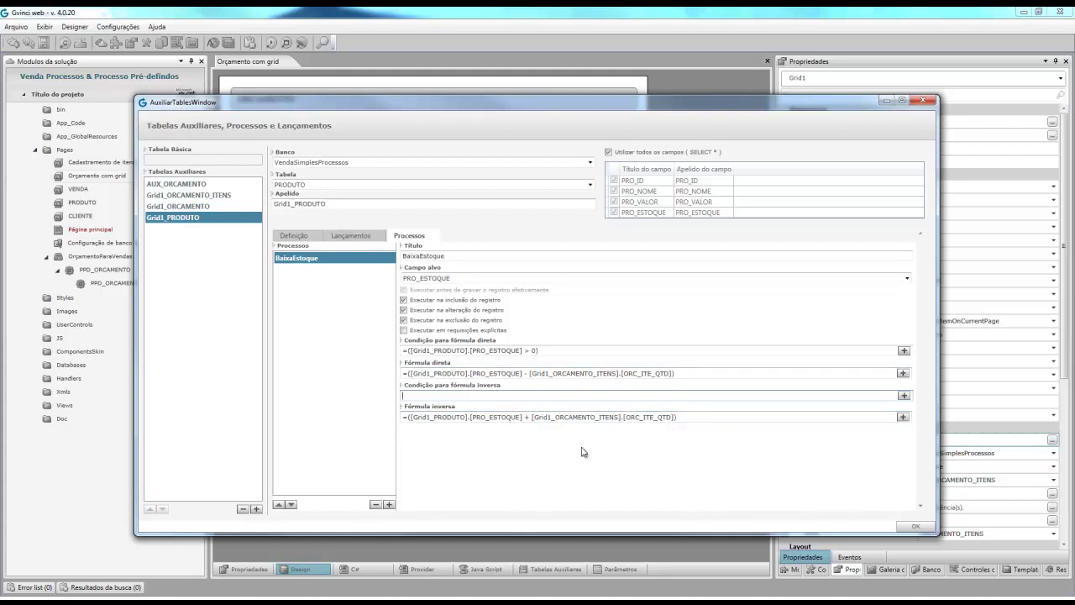
pyautogui.click(924, 102)
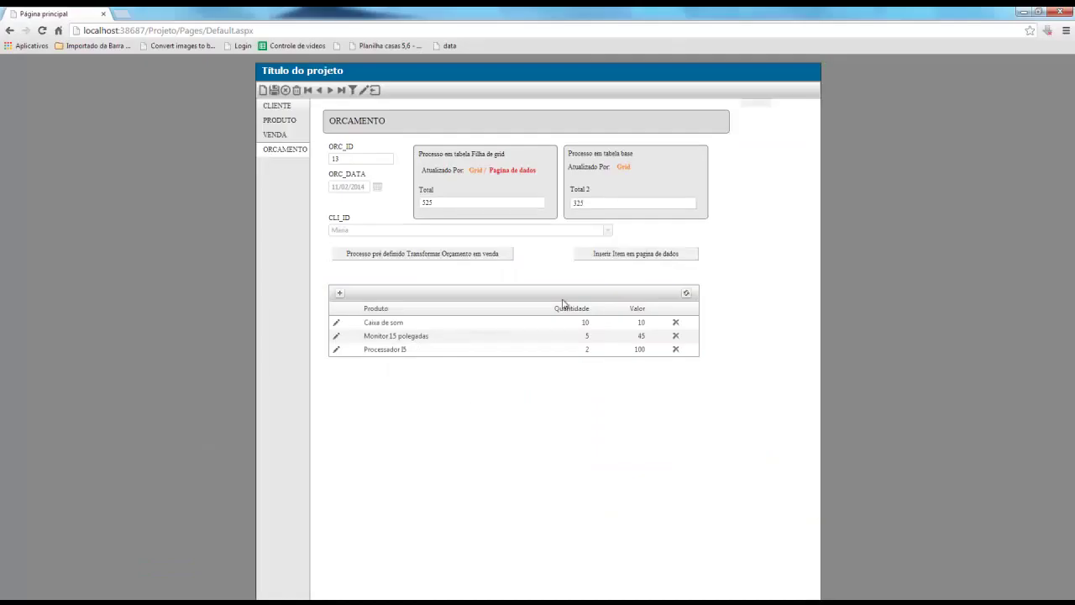
# Step: In the running budget page in the browser, set the Processador I5 item's value to 50 and check the Total
pyautogui.click(336, 355)
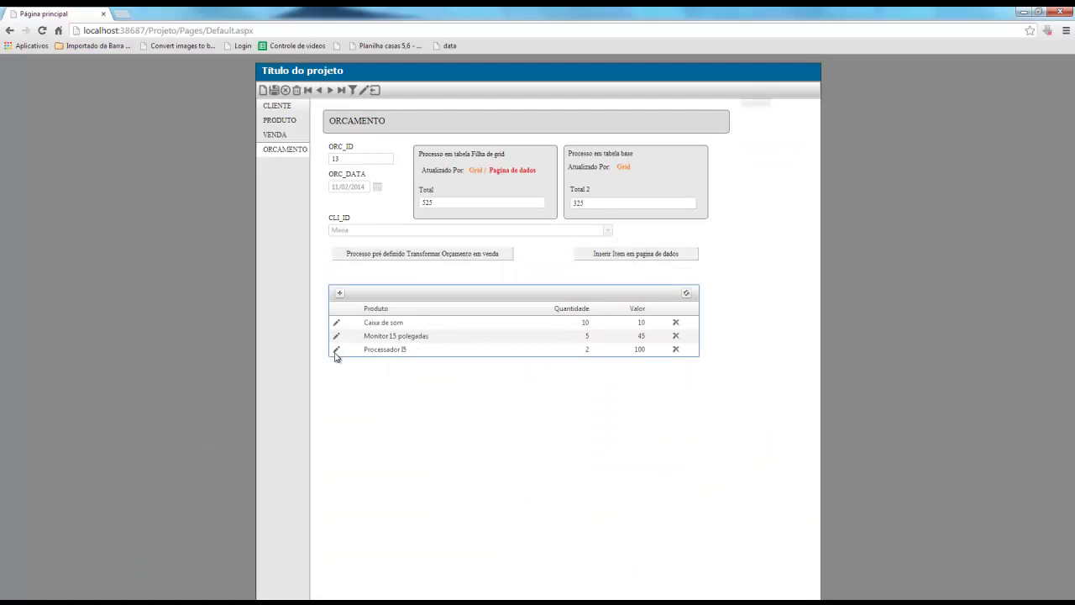
pyautogui.moveTo(642, 352); pyautogui.dragTo(564, 351)
pyautogui.write('50')
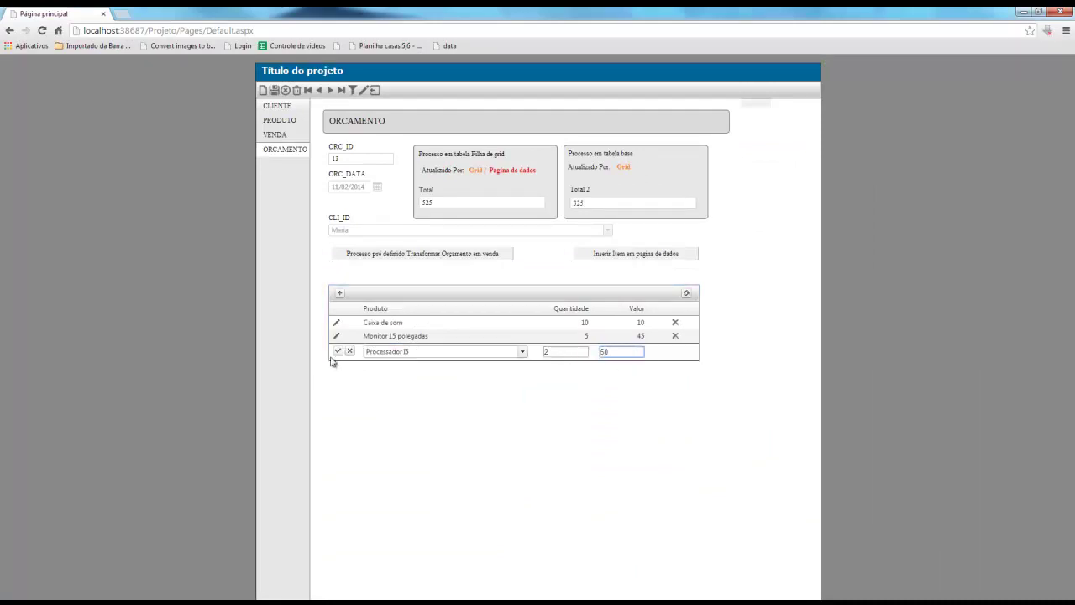
pyautogui.click(338, 352)
pyautogui.moveTo(445, 203); pyautogui.dragTo(385, 206)
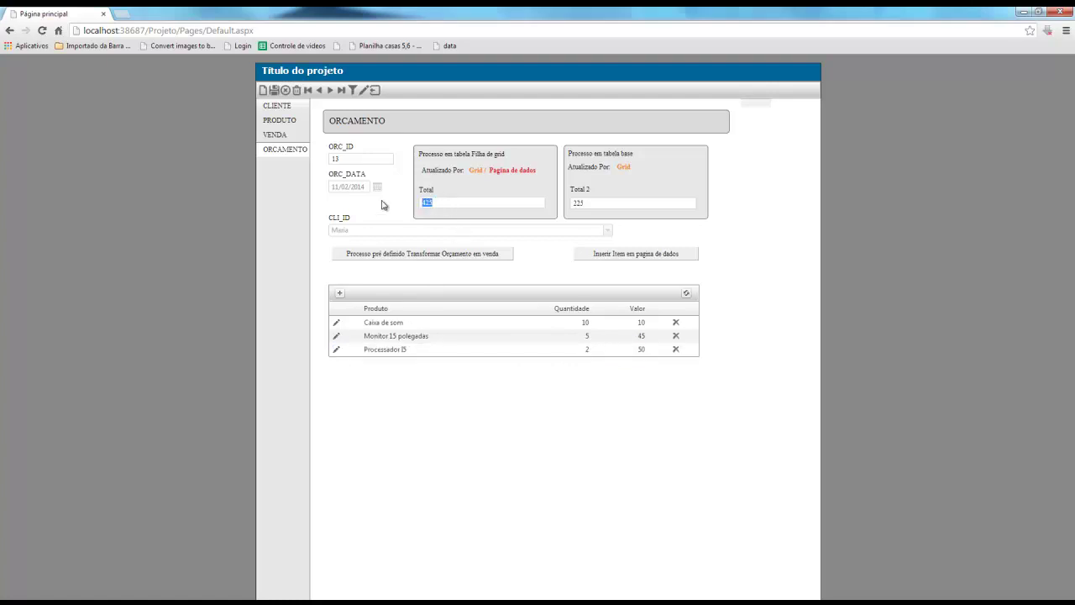
# Step: Switch to Gvinci web, open the Cadastramento de itens DataPage auxiliary tables and inspect the index relationship of AUX_ORCAMENTO_ITENS_ORCAMENTO
pyautogui.click(1024, 11)
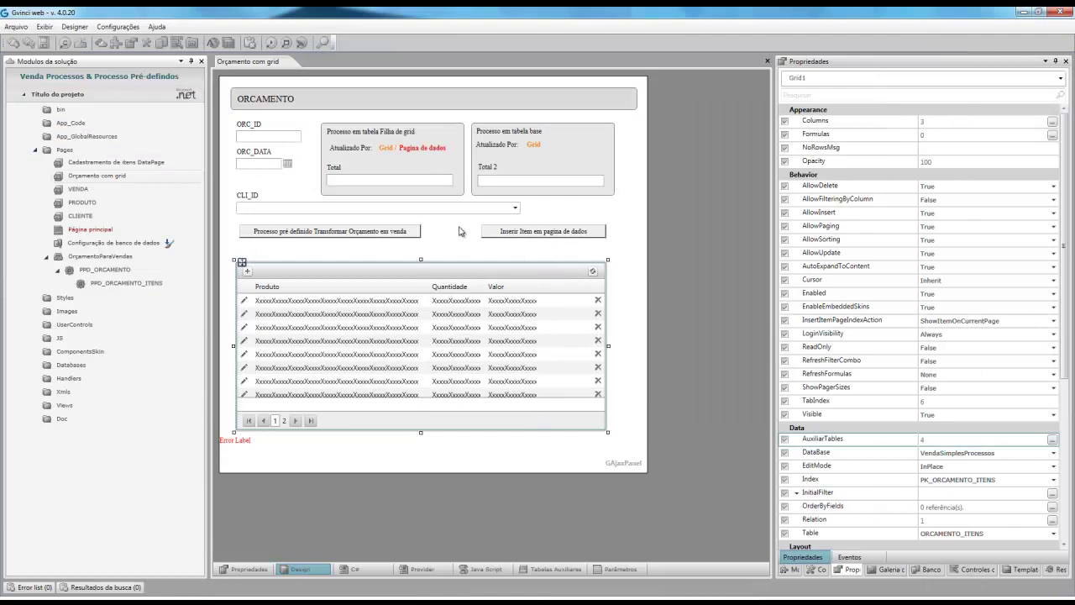
pyautogui.click(148, 164)
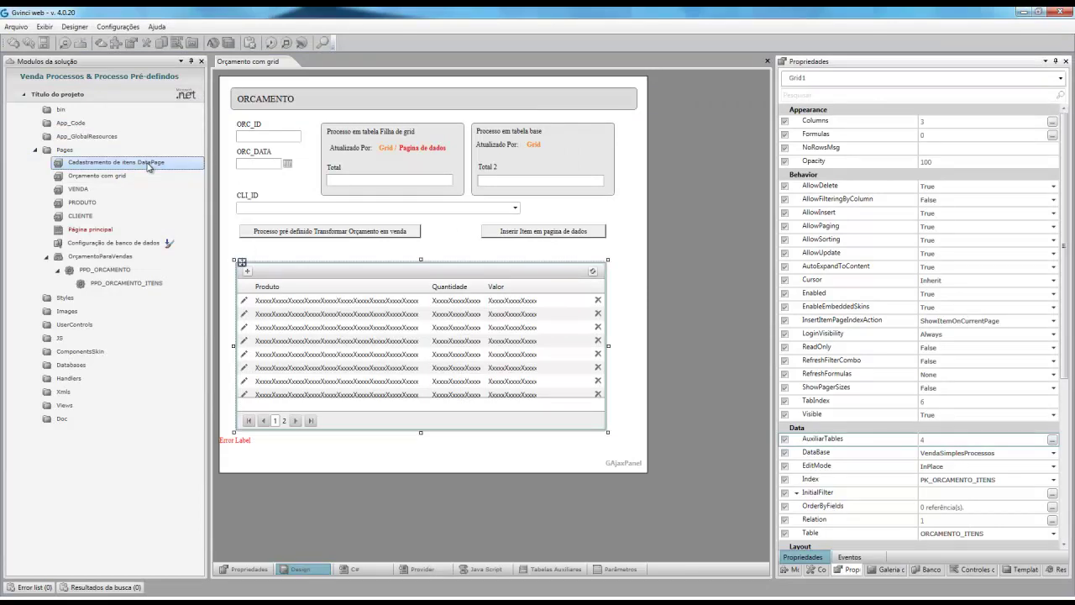
pyautogui.doubleClick(148, 165)
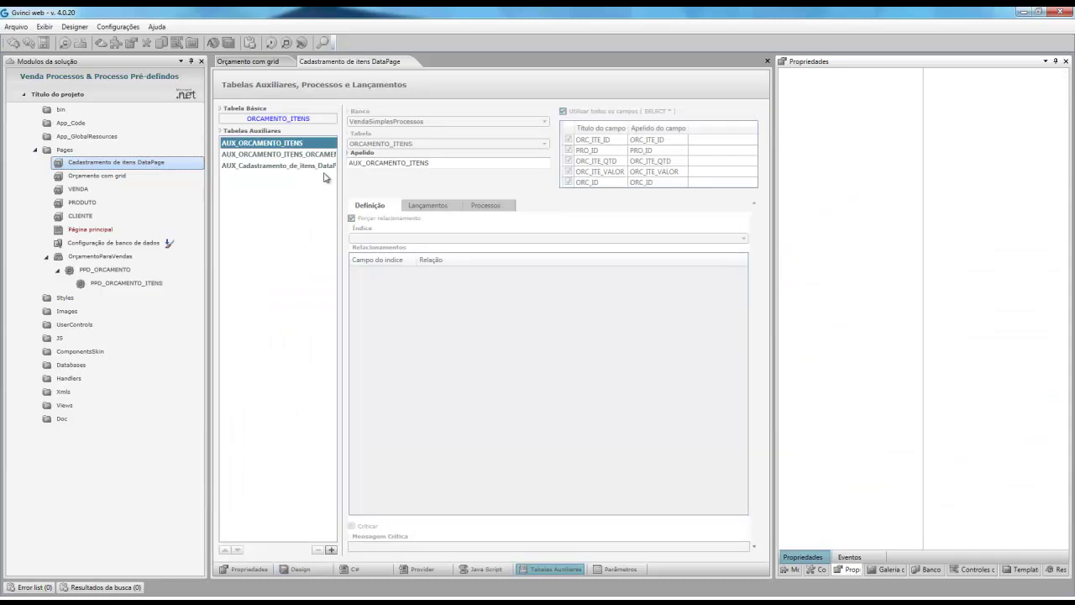
pyautogui.click(312, 156)
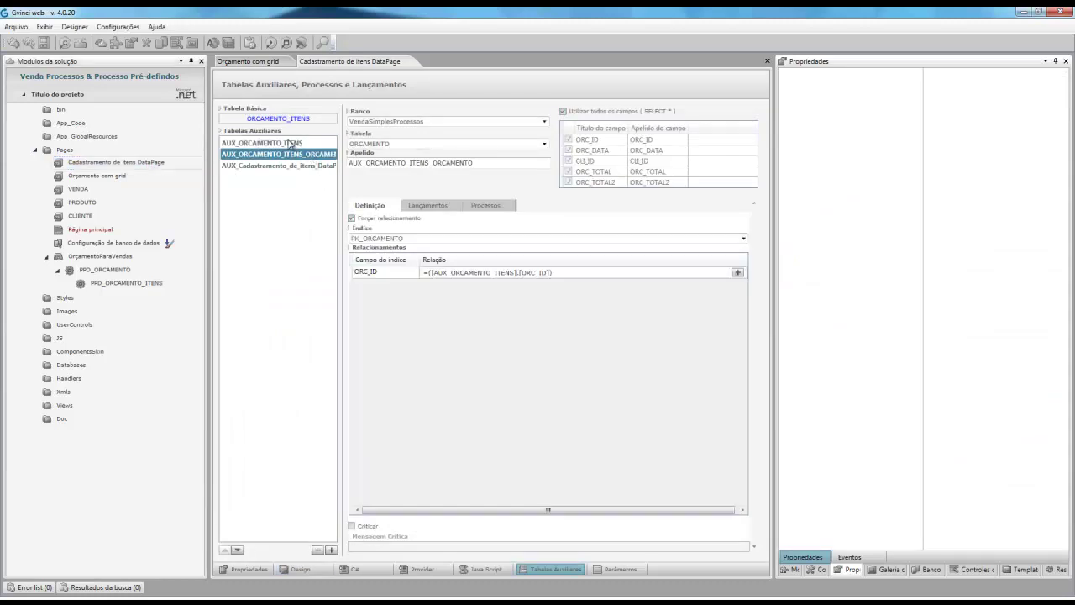
pyautogui.click(296, 155)
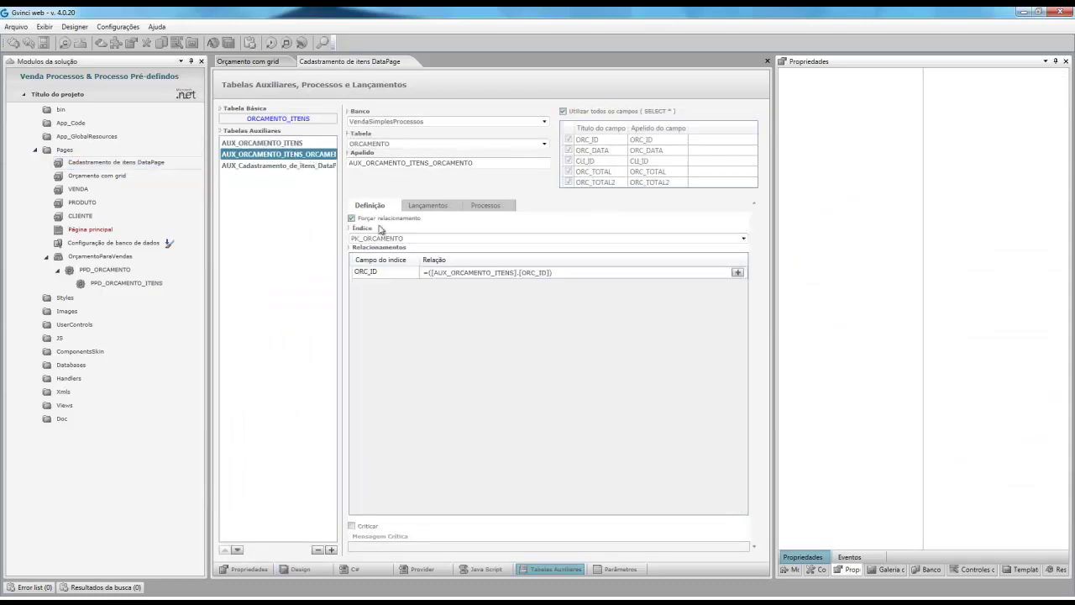
pyautogui.click(283, 143)
pyautogui.click(292, 155)
# Step: Examine the direct formula of the Atualiza_Total process in AUX_ORCAMENTO_ITENS_ORCAMENTO without changing it
pyautogui.click(446, 205)
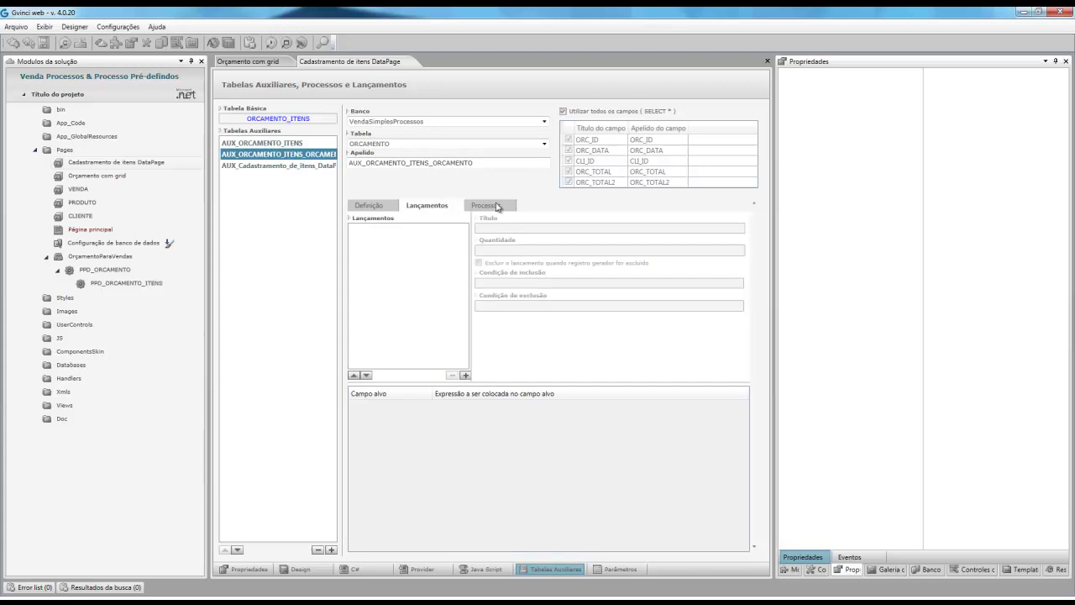
pyautogui.click(494, 205)
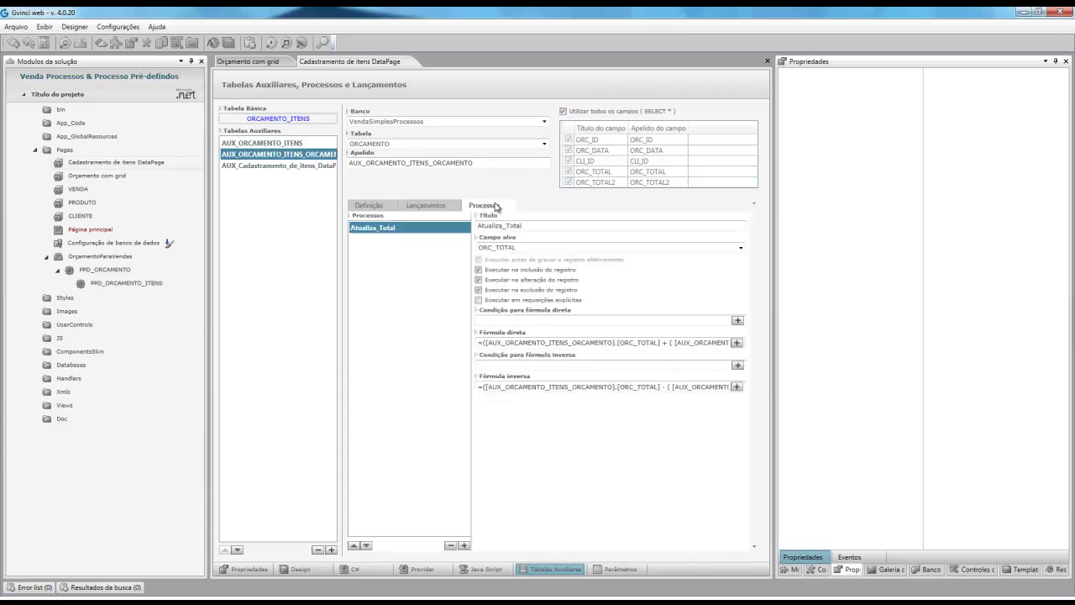
pyautogui.click(737, 343)
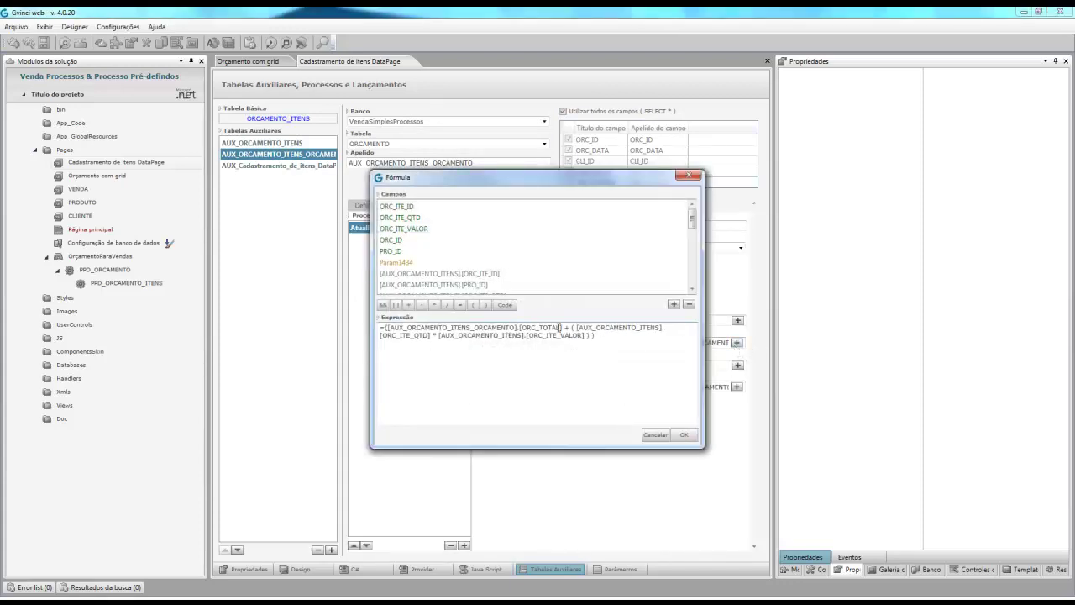
pyautogui.moveTo(563, 326); pyautogui.dragTo(410, 328)
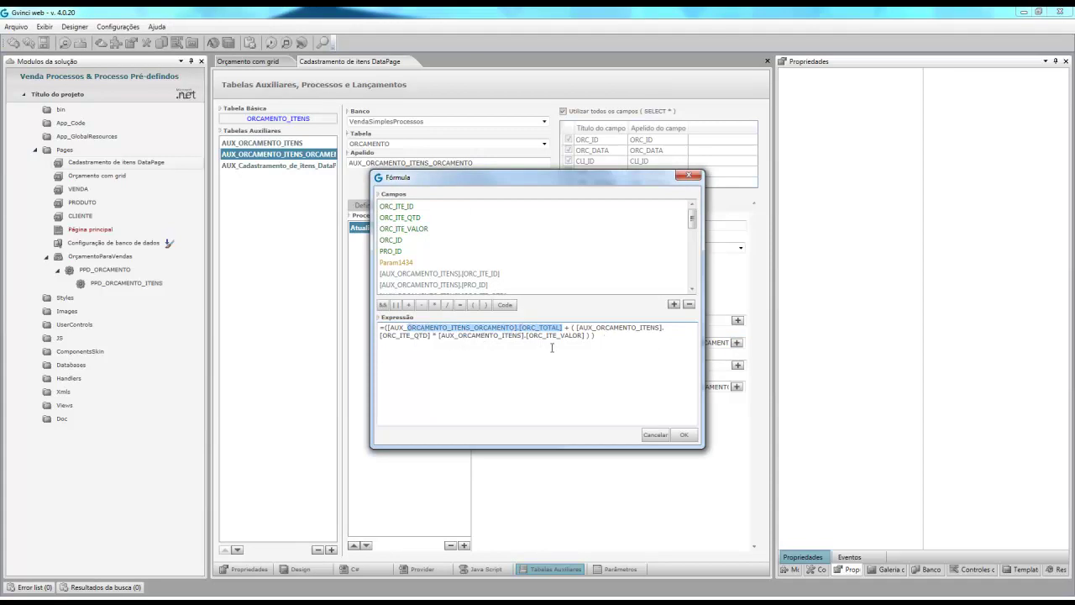
pyautogui.click(655, 435)
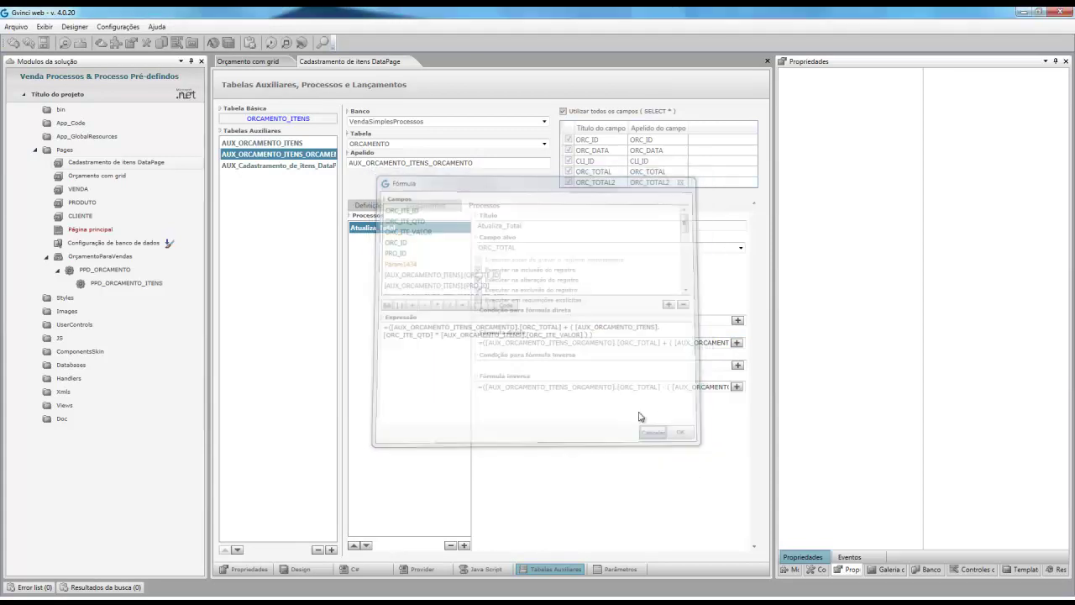
# Step: Inspect the index relationship of AUX_Cadastramento_de_itens_DataPage_PRODUTO and the direct formula of its BaixaEstoque2 process
pyautogui.click(255, 167)
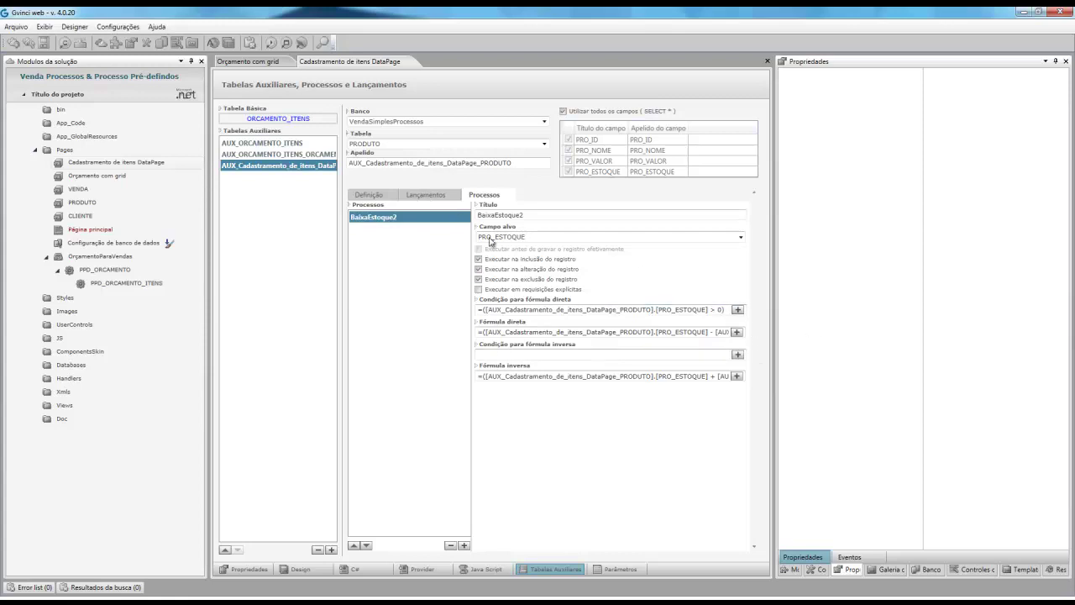
pyautogui.click(378, 195)
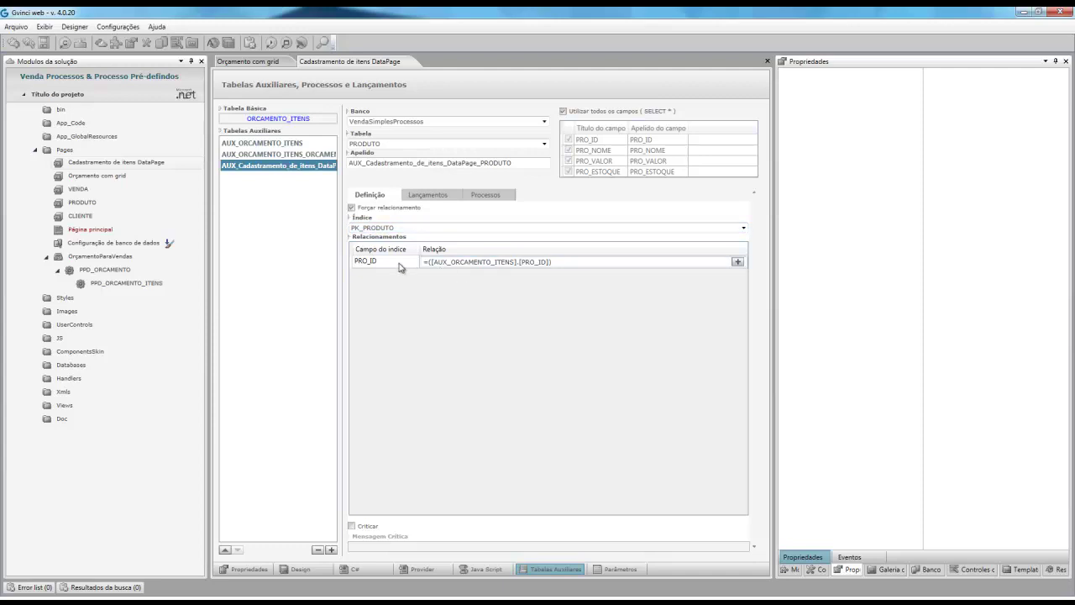
pyautogui.click(487, 195)
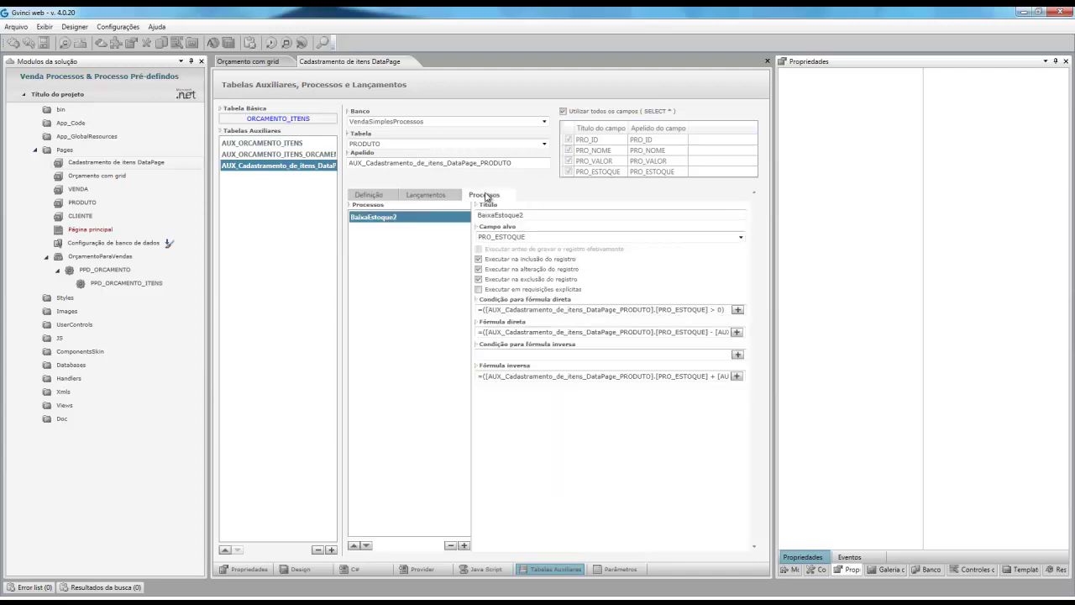
pyautogui.click(737, 333)
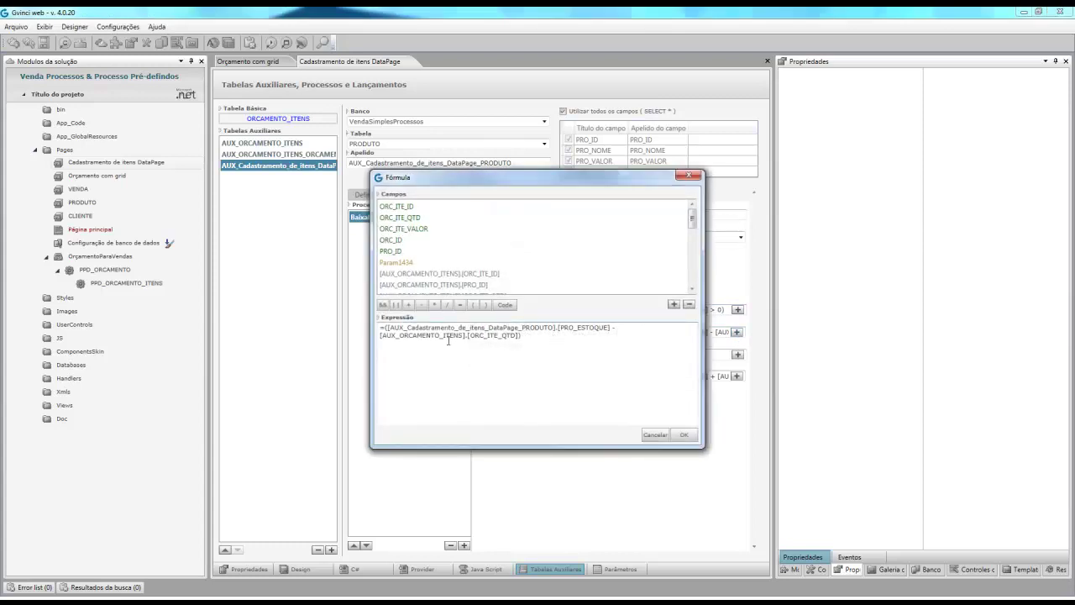
pyautogui.click(654, 434)
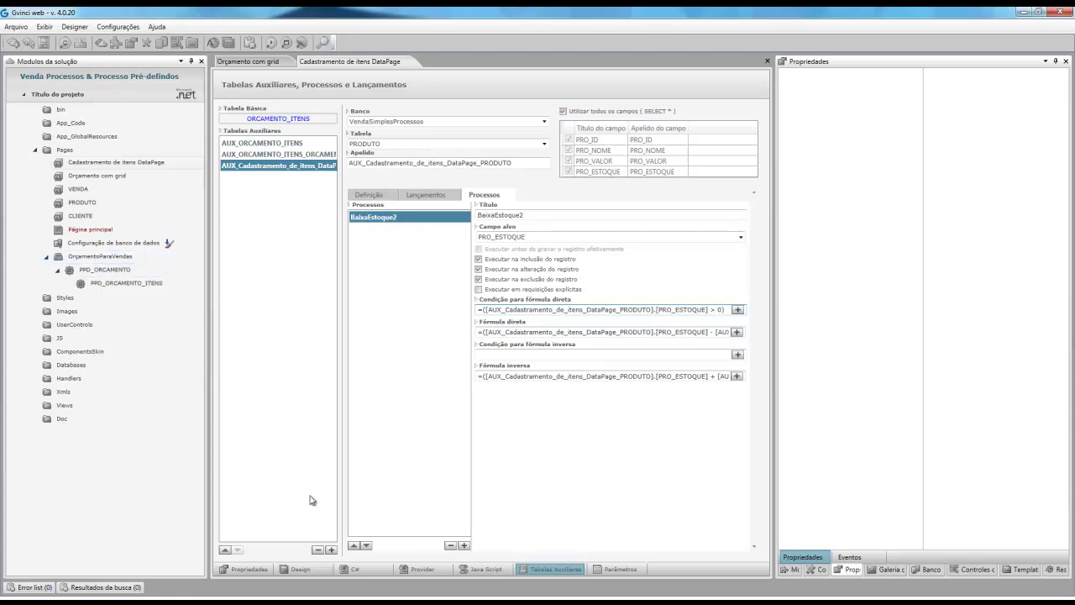
# Step: Open the OrçamentoParaVendas page design and check the events of the Sim button and of the form itself
pyautogui.click(91, 259)
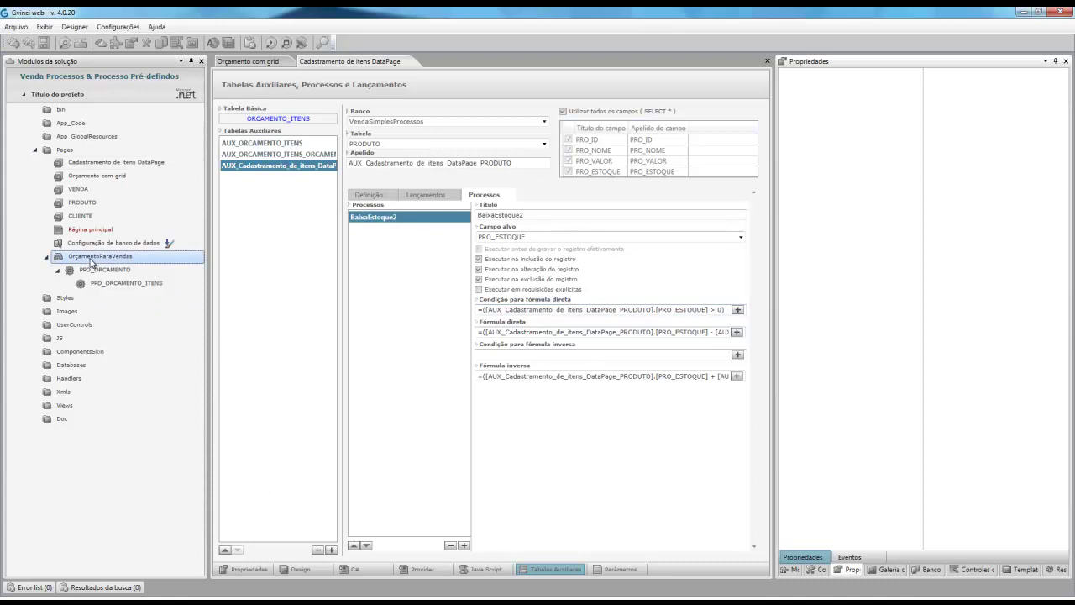
pyautogui.doubleClick(92, 261)
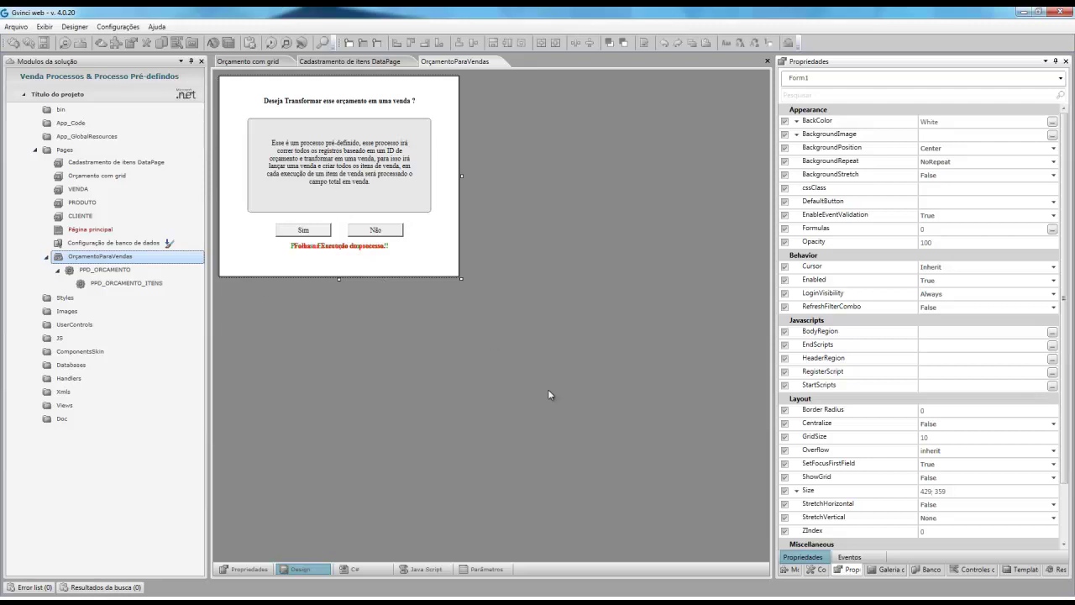
pyautogui.click(603, 421)
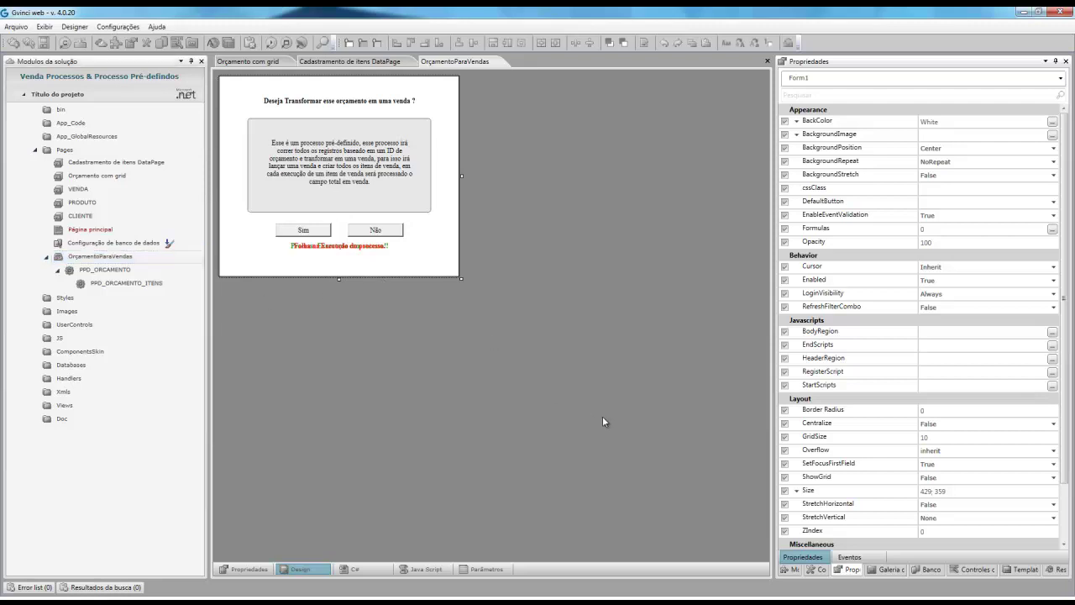
pyautogui.click(320, 234)
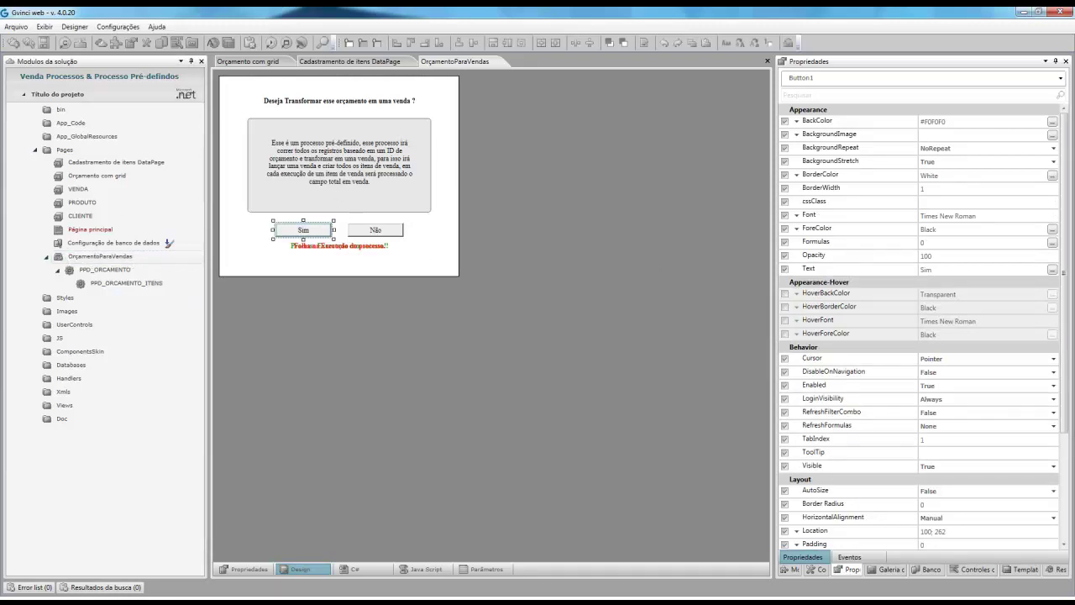
pyautogui.click(848, 557)
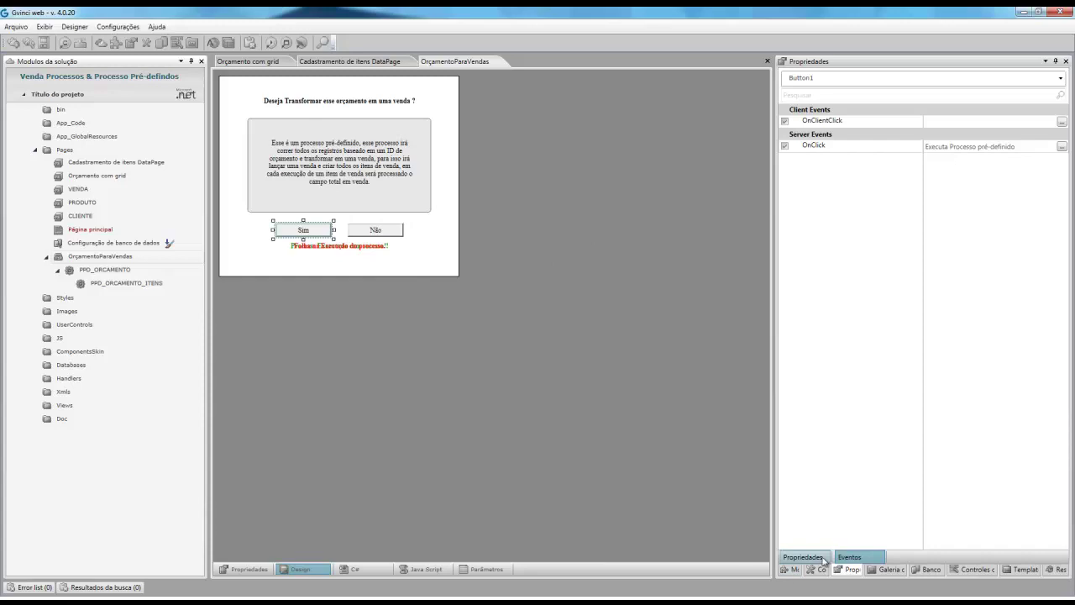
pyautogui.click(652, 497)
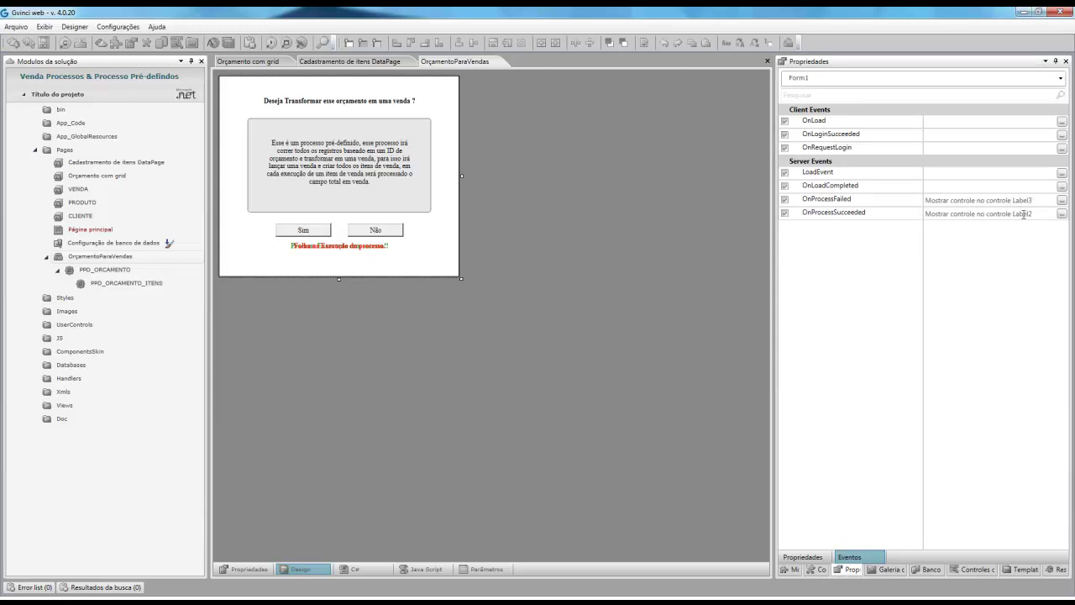
# Step: Move the failure message label down to reveal the success label beneath it, and return it to its original place
pyautogui.click(359, 247)
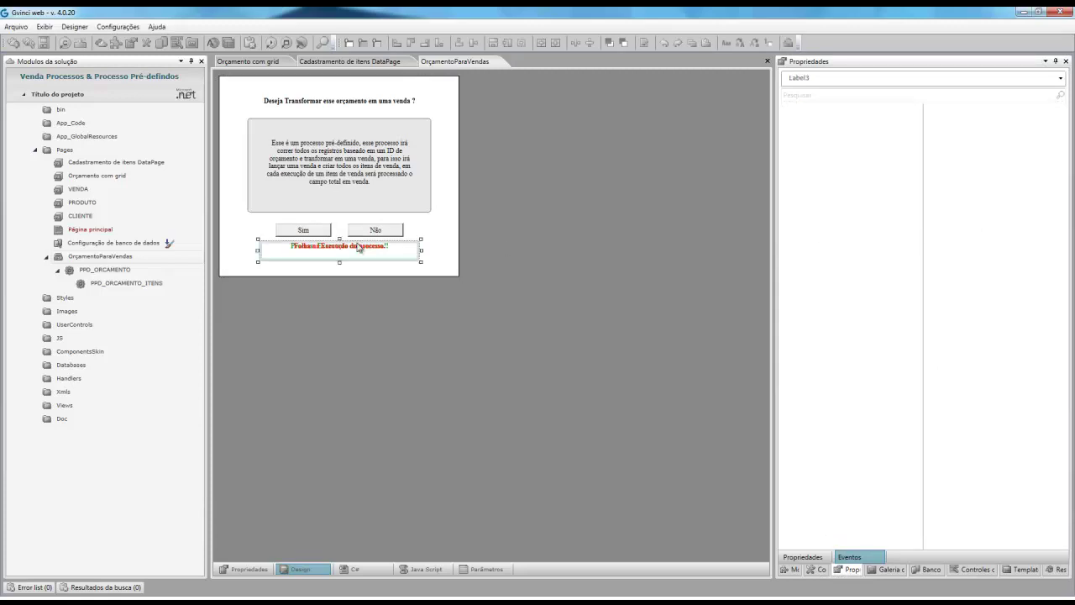
pyautogui.press('Down')
pyautogui.press('Down')
pyautogui.press('Down')
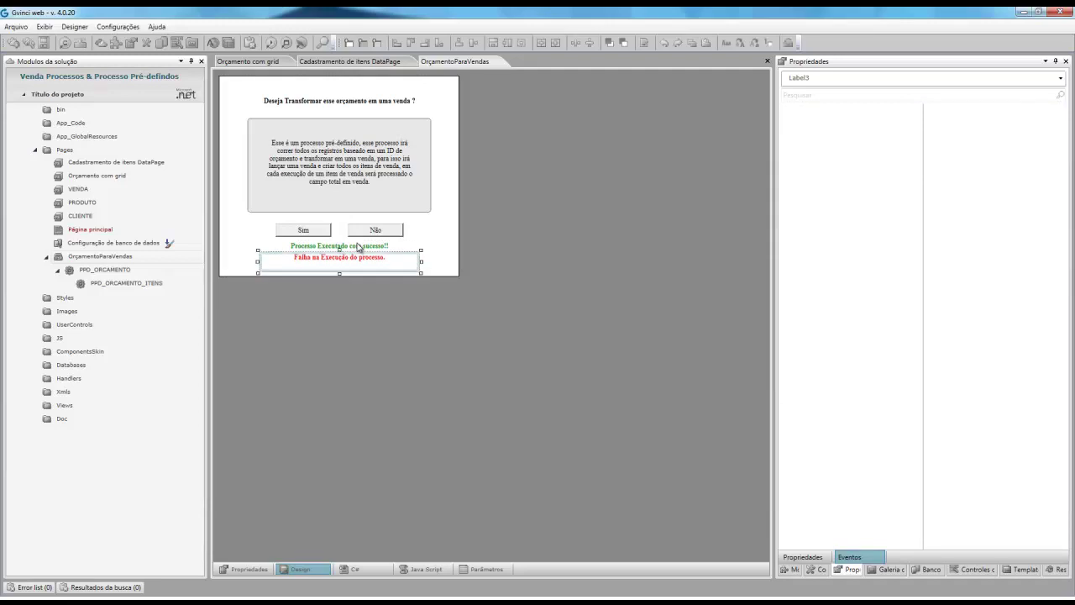
pyautogui.press('Up')
pyautogui.press('Up')
pyautogui.press('Up')
pyautogui.click(307, 404)
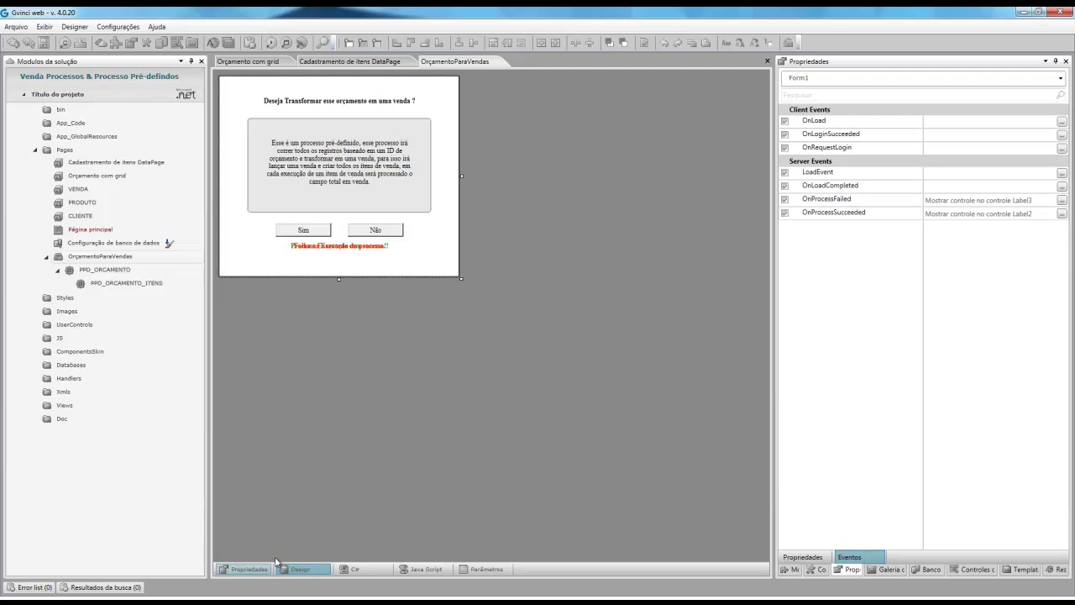
# Step: Review the OrçamentoParaVendas page definition and the name and type of its Param_Orc_id query string parameter
pyautogui.click(250, 568)
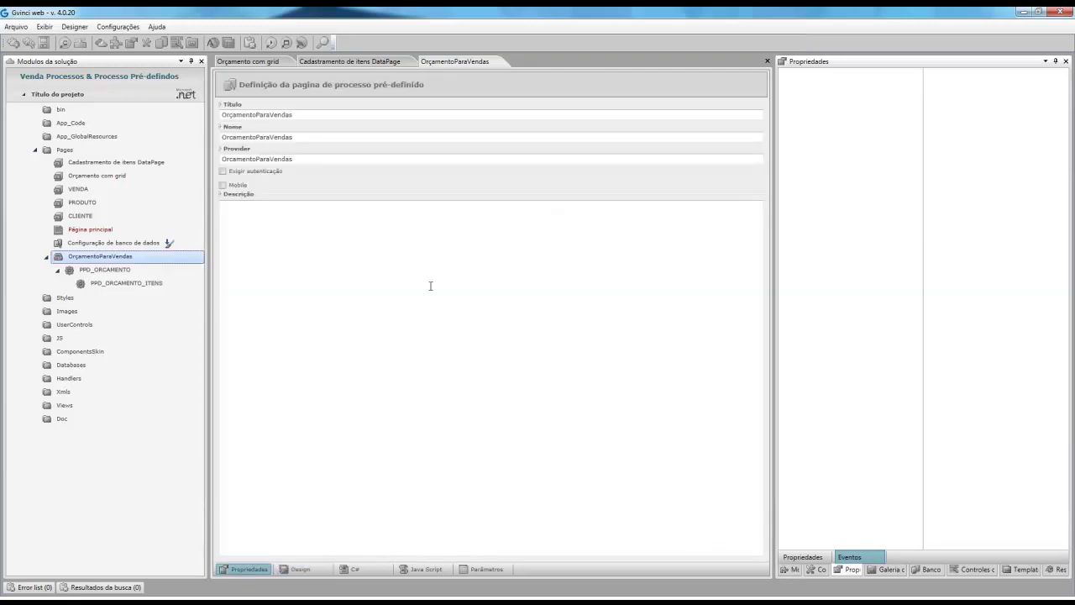
pyautogui.click(106, 269)
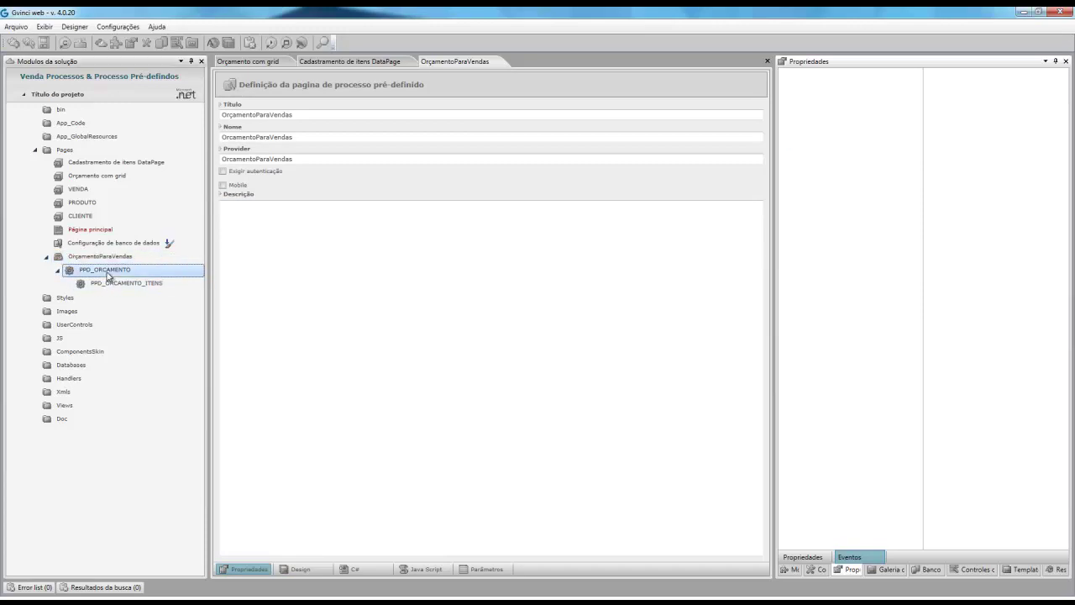
pyautogui.doubleClick(107, 274)
pyautogui.doubleClick(108, 257)
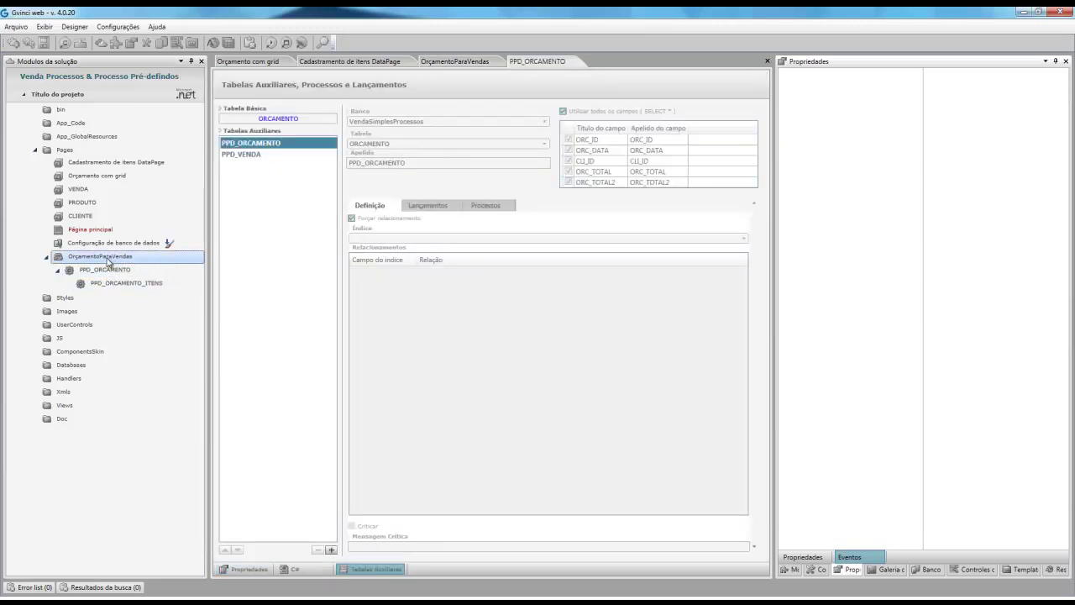
pyautogui.click(477, 570)
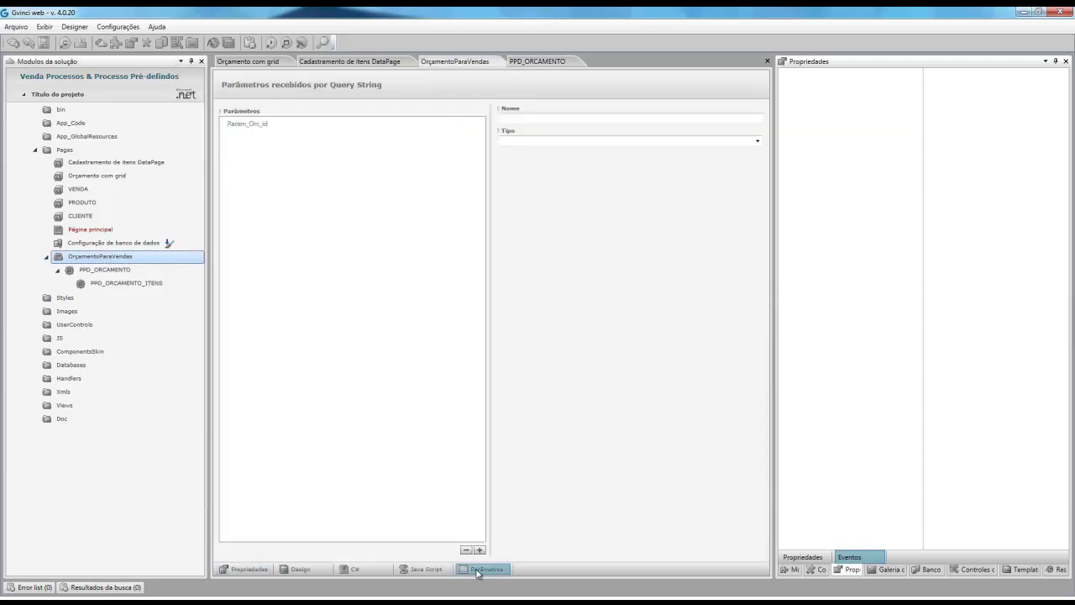
pyautogui.click(253, 125)
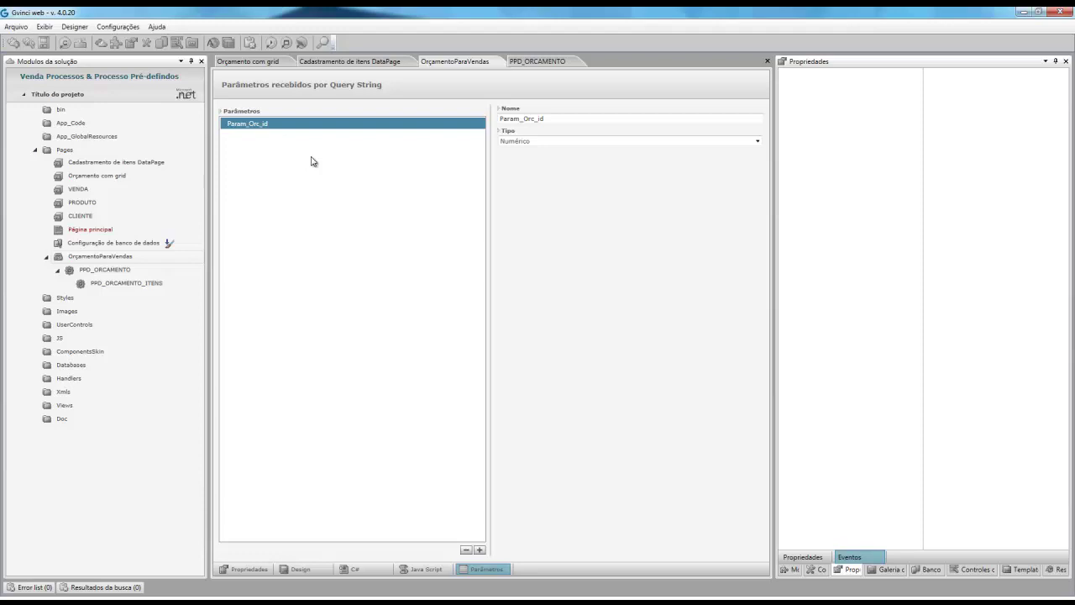
# Step: Open the PPD_ORCAMENTO predefined process and examine its base table and initial filter expression
pyautogui.doubleClick(126, 270)
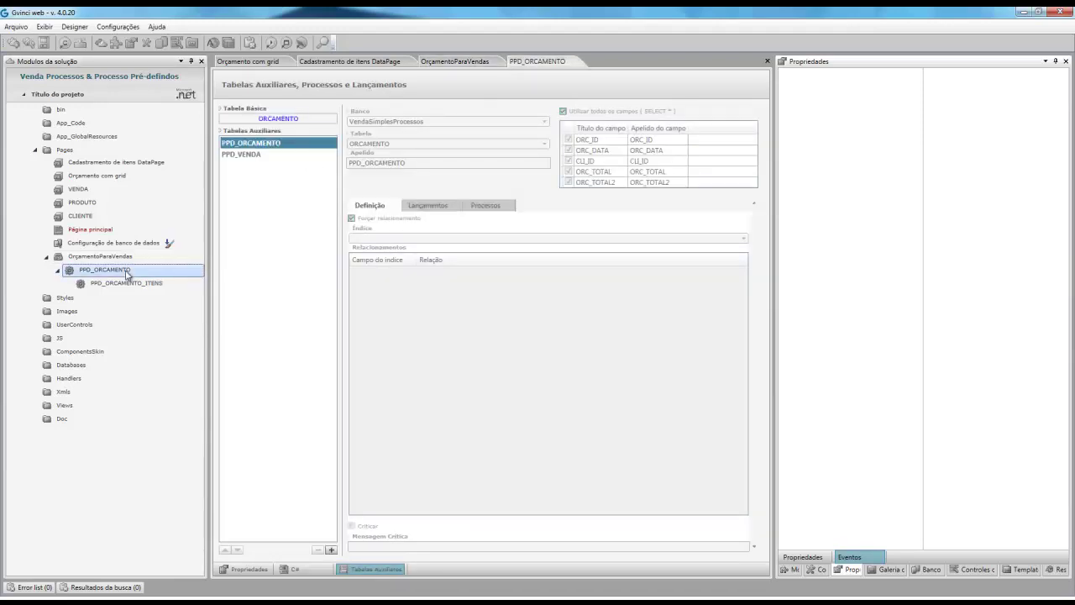
pyautogui.click(252, 569)
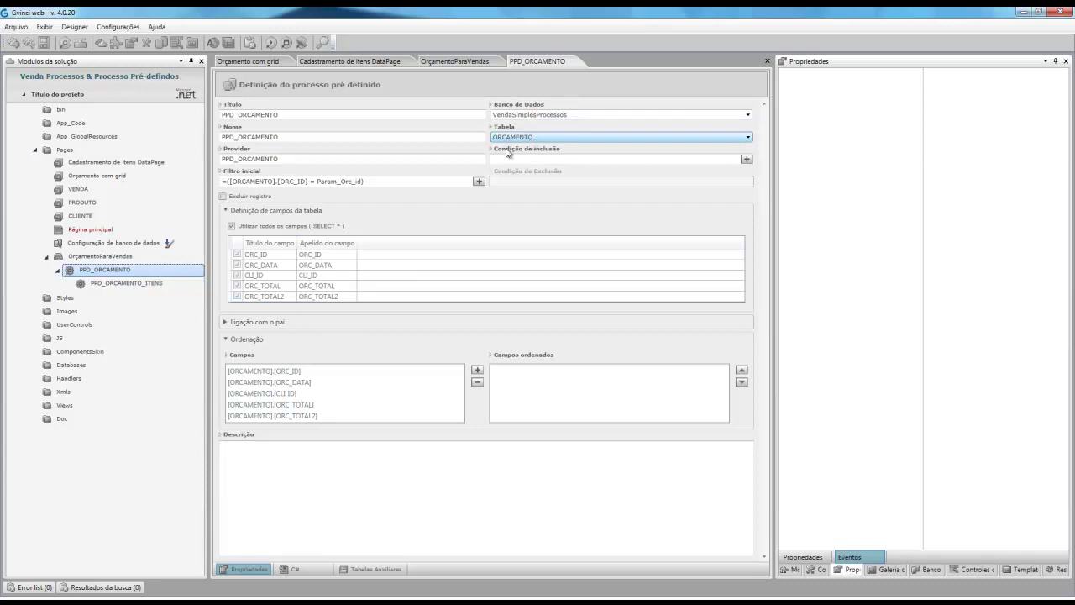
pyautogui.moveTo(364, 182); pyautogui.dragTo(220, 183)
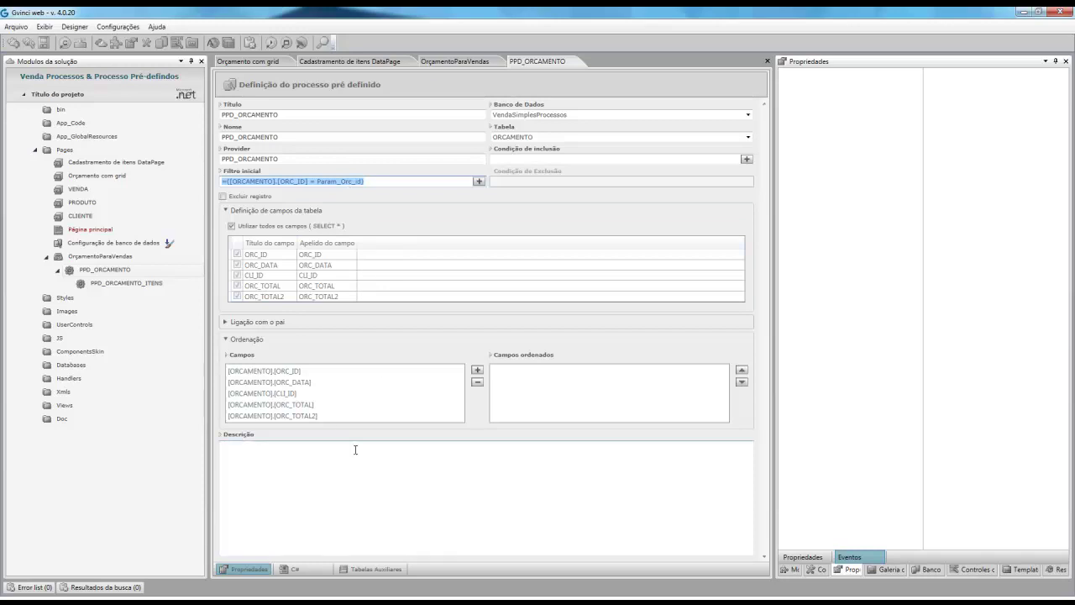
# Step: Check the entries and processes of the PPD_ORCAMENTO auxiliary table and examine the LançaVendas entry in PPD_VENDA
pyautogui.click(380, 569)
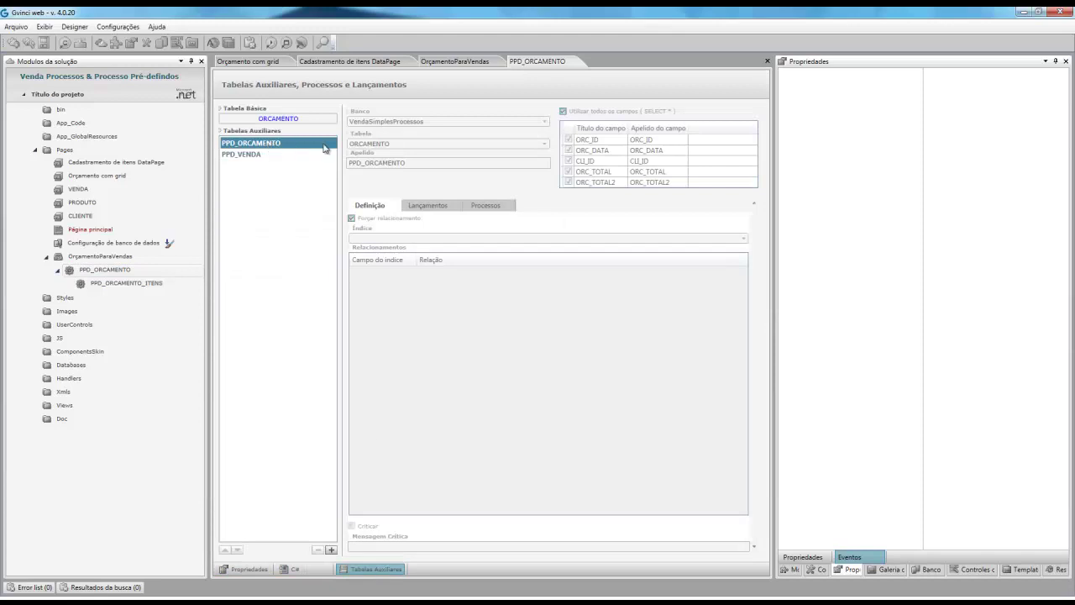
pyautogui.click(423, 208)
pyautogui.click(496, 206)
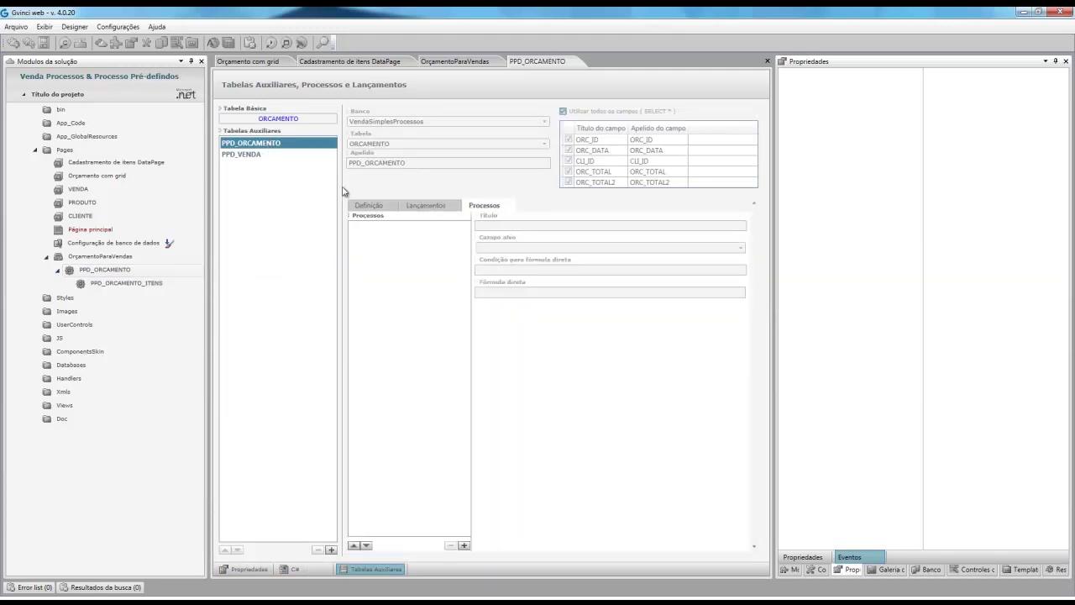
pyautogui.click(251, 155)
pyautogui.click(429, 198)
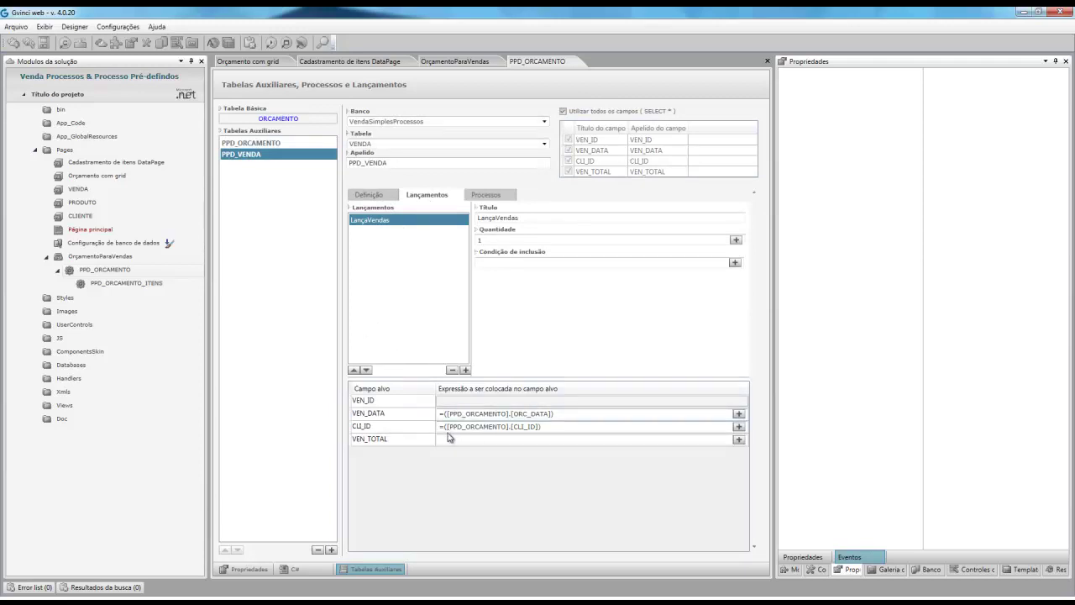
# Step: Examine the LançaVendas entry's expressions for the VEN_DATA, CLI_ID and VEN_TOTAL target fields of PPD_VENDA
pyautogui.click(375, 196)
pyautogui.click(433, 195)
pyautogui.click(558, 412)
pyautogui.moveTo(556, 413); pyautogui.dragTo(438, 415)
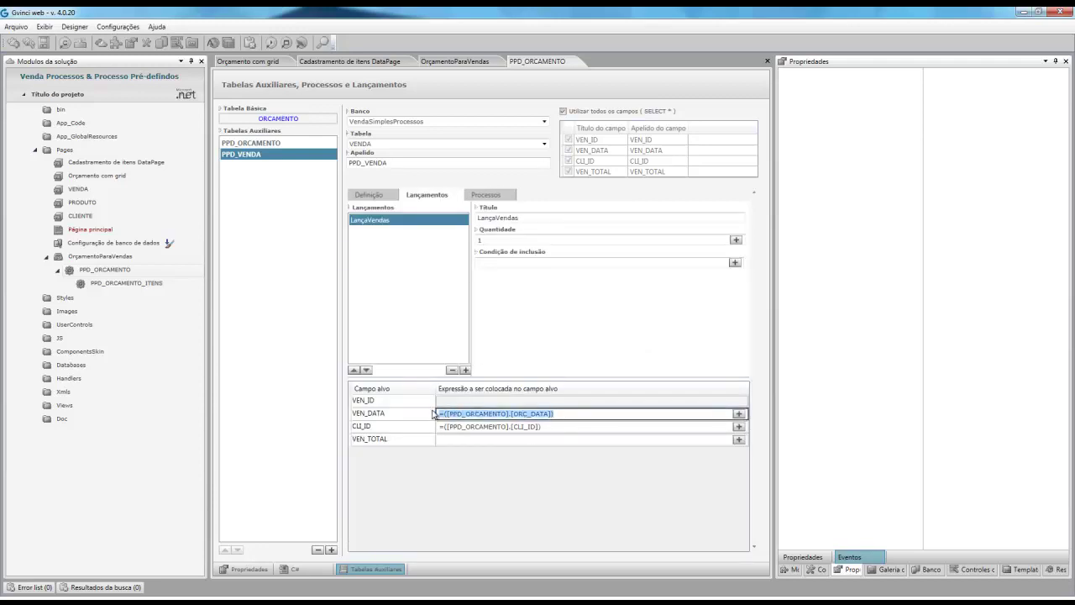
pyautogui.click(554, 425)
pyautogui.moveTo(552, 425); pyautogui.dragTo(422, 429)
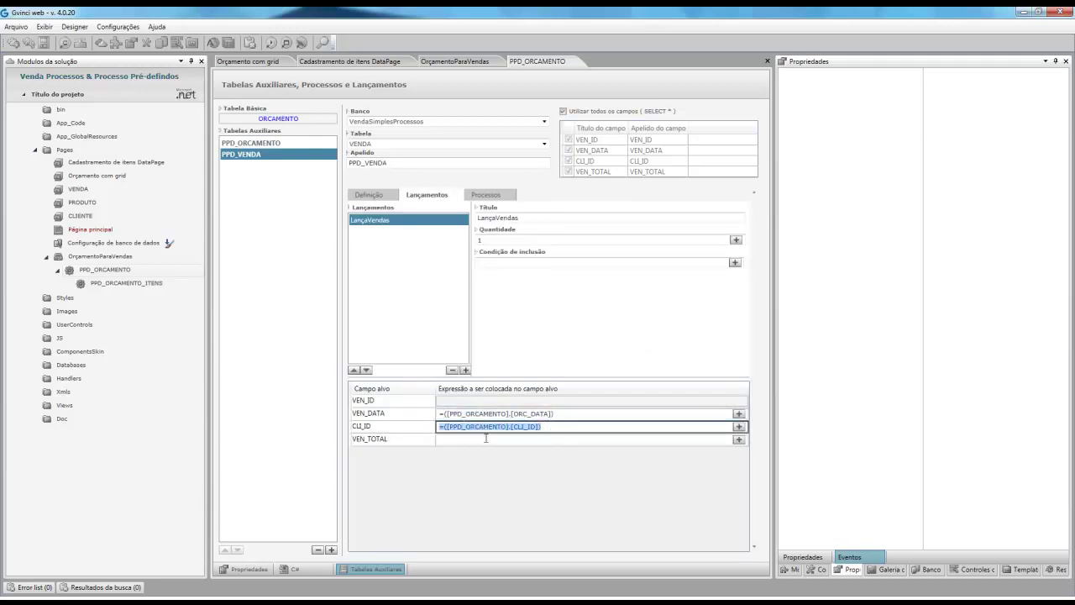
pyautogui.click(529, 440)
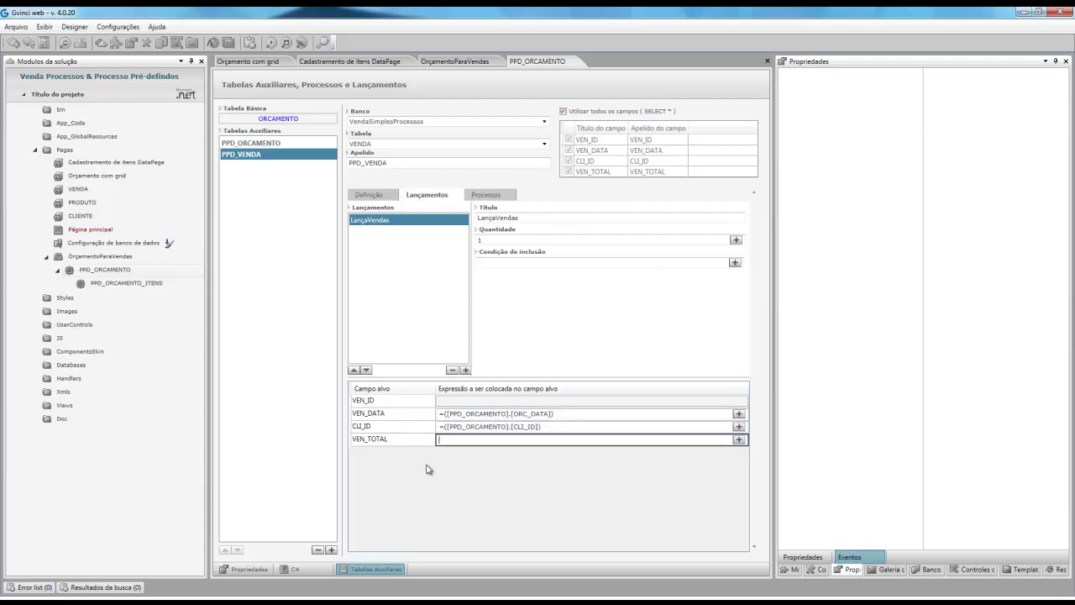
# Step: Inspect the default value of the VEN_TOTAL field in the VENDA database table and return to the entry's VEN_TOTAL expression
pyautogui.click(925, 569)
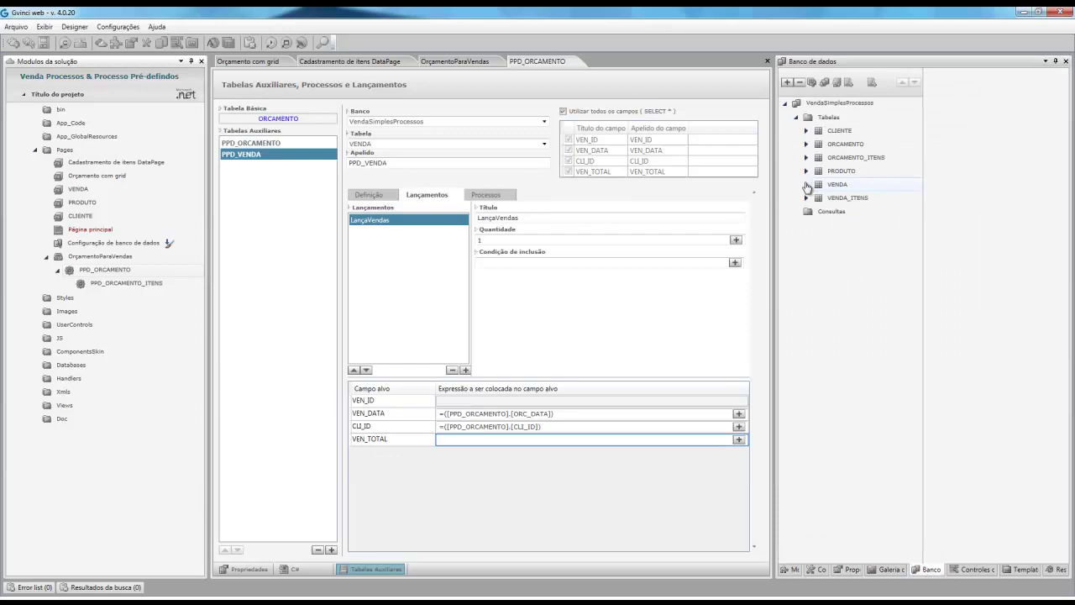
pyautogui.click(807, 184)
pyautogui.click(869, 251)
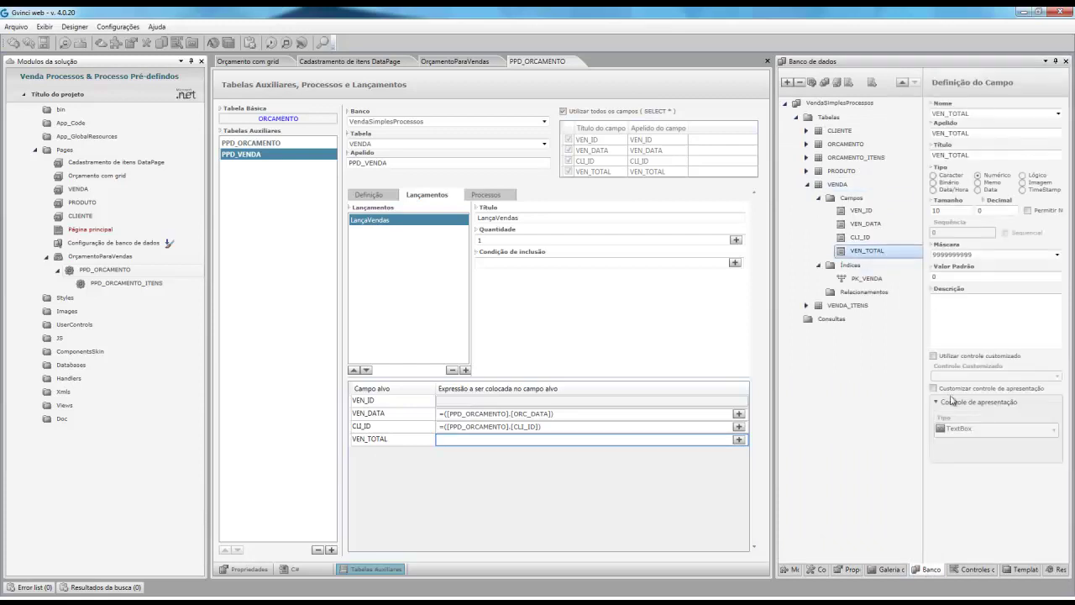
pyautogui.click(954, 275)
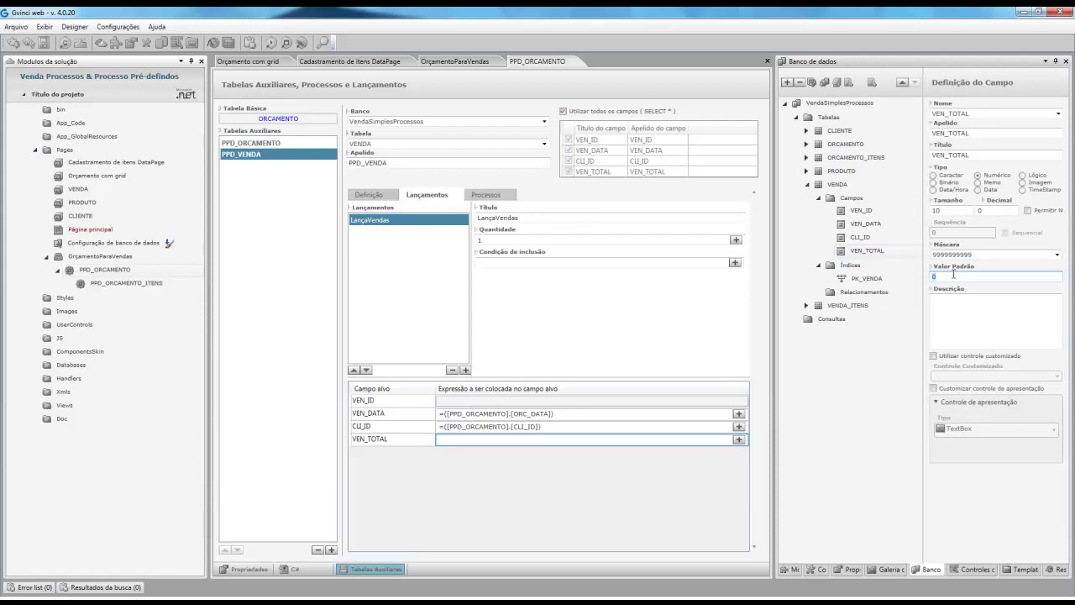
pyautogui.click(495, 446)
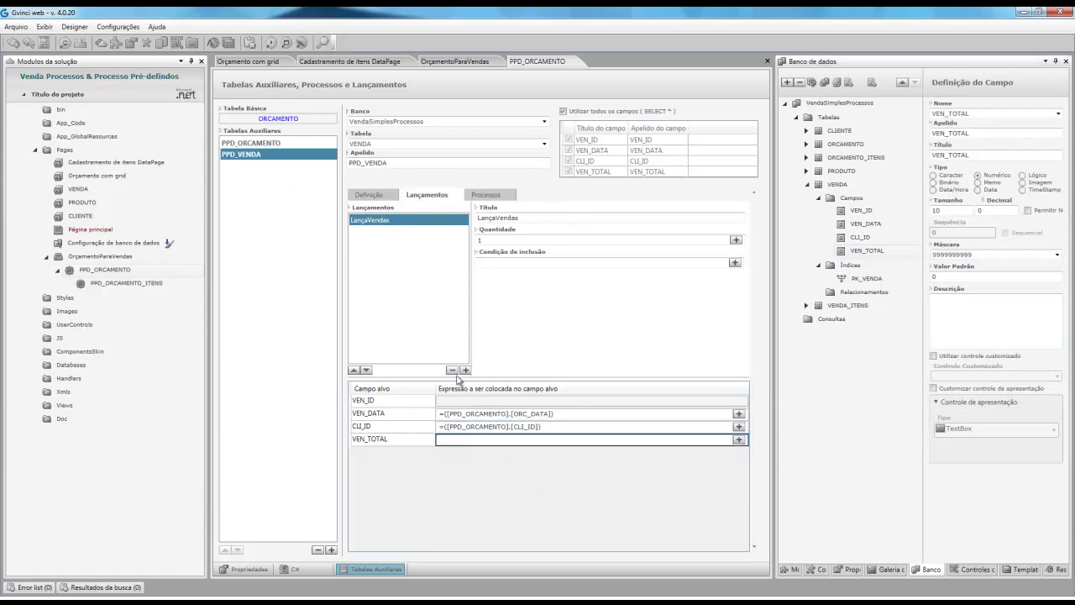
# Step: Open the PPD_ORCAMENTO_ITENS predefined process and examine the expression linking it to its parent table
pyautogui.doubleClick(118, 286)
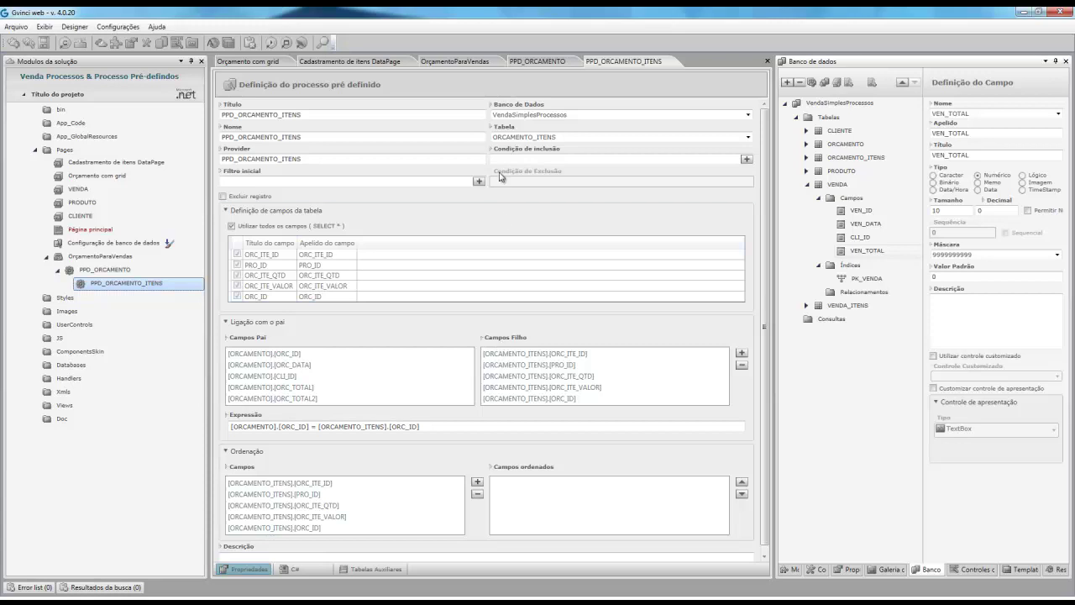
pyautogui.moveTo(432, 427); pyautogui.dragTo(296, 427)
pyautogui.doubleClick(266, 427)
pyautogui.doubleClick(353, 427)
pyautogui.click(410, 426)
pyautogui.doubleClick(410, 426)
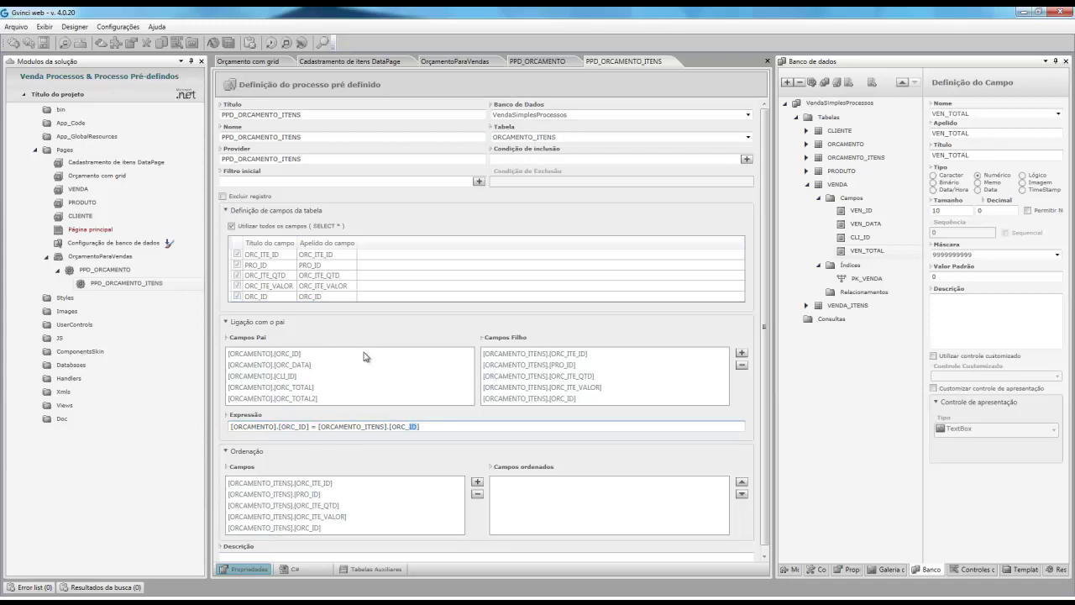
# Step: Examine the direct formula condition of the PPD_VENDA auxiliary table's process in PPD_ORCAMENTO_ITENS, including its table search, without changing it
pyautogui.click(370, 569)
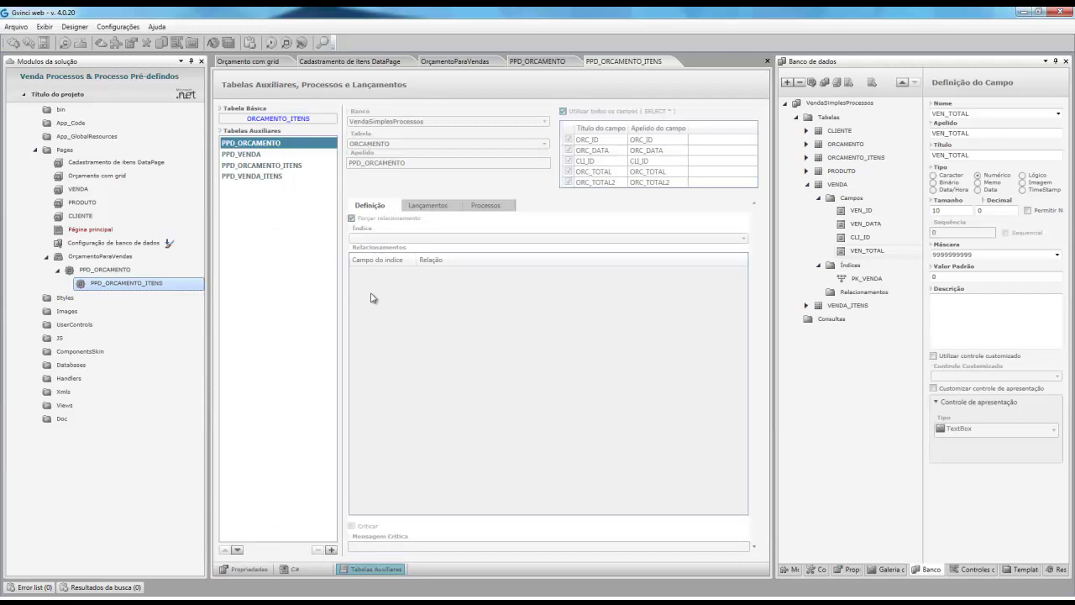
pyautogui.click(256, 155)
pyautogui.click(475, 197)
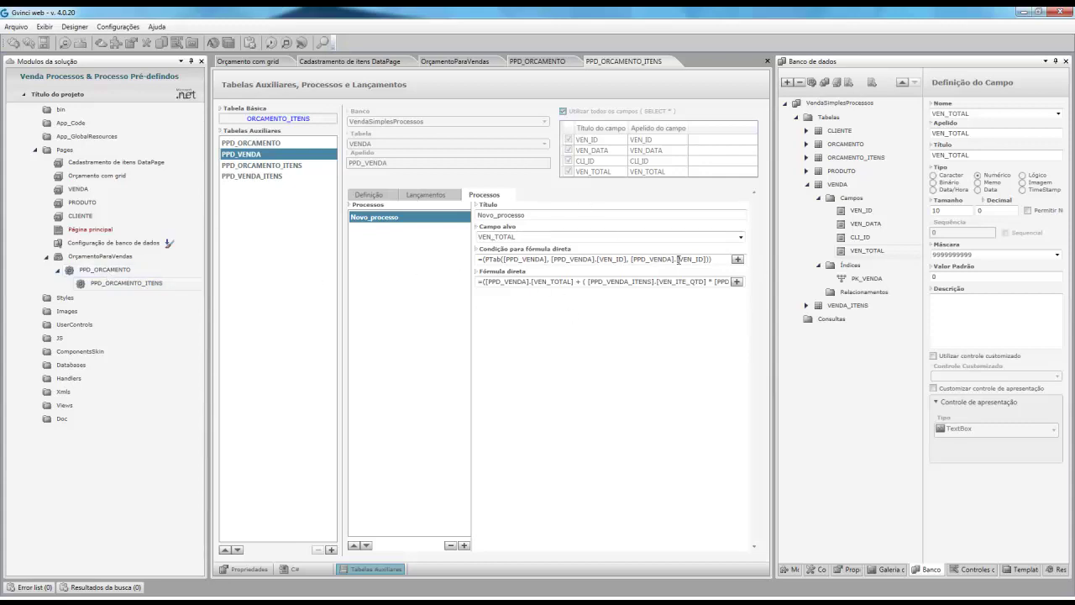
pyautogui.click(738, 262)
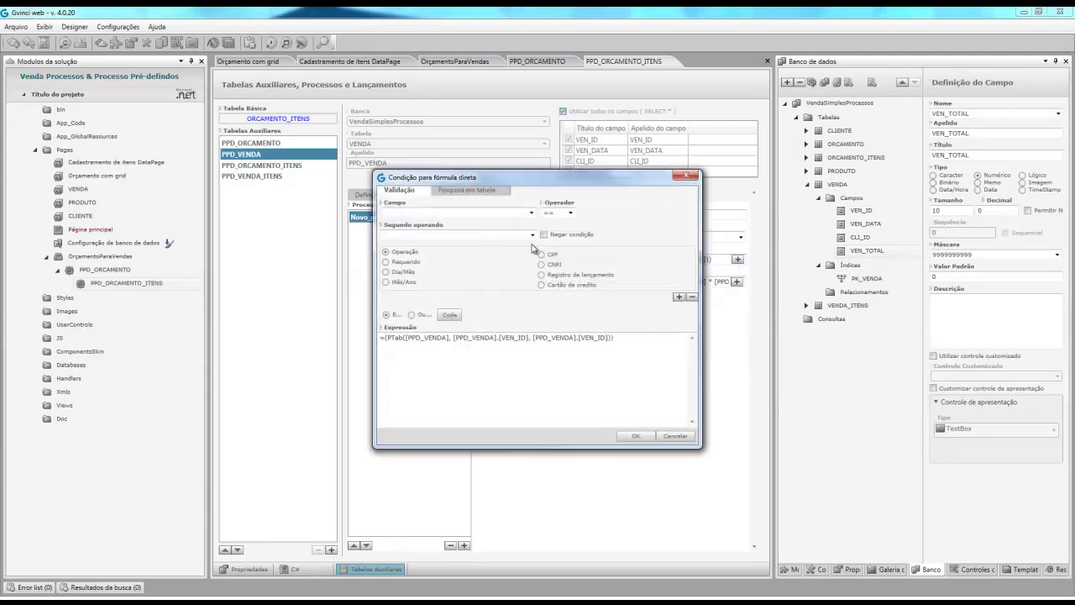
pyautogui.click(463, 191)
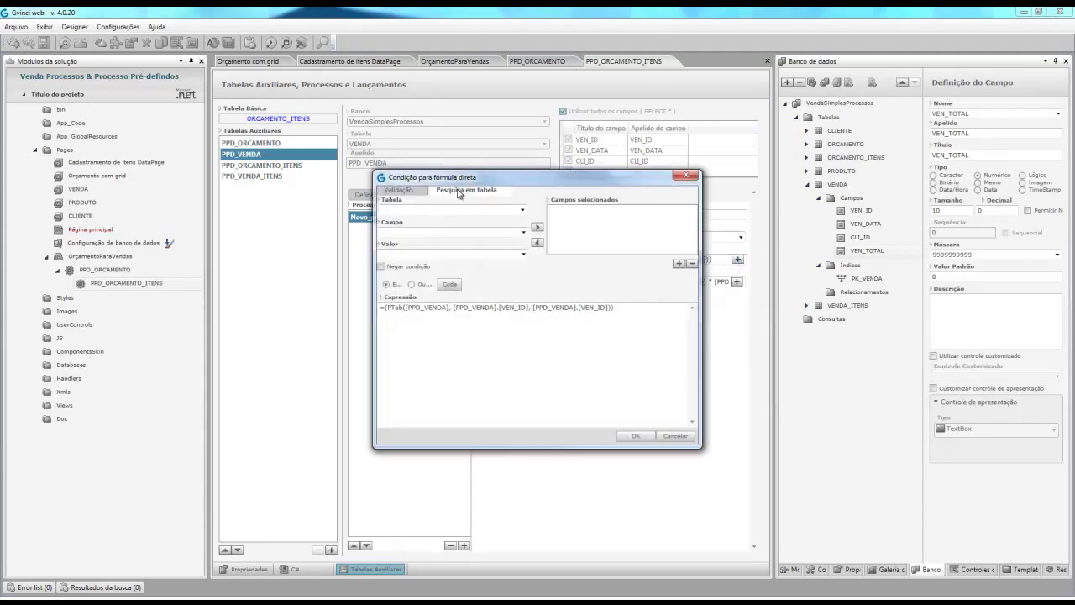
pyautogui.click(528, 308)
pyautogui.moveTo(529, 307); pyautogui.dragTo(461, 308)
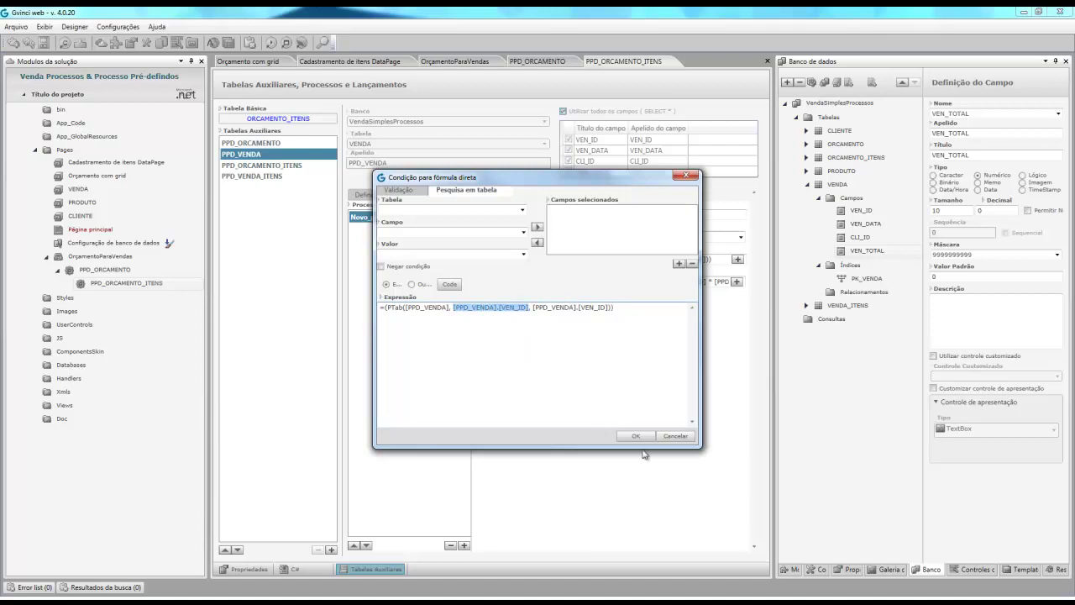
pyautogui.click(676, 436)
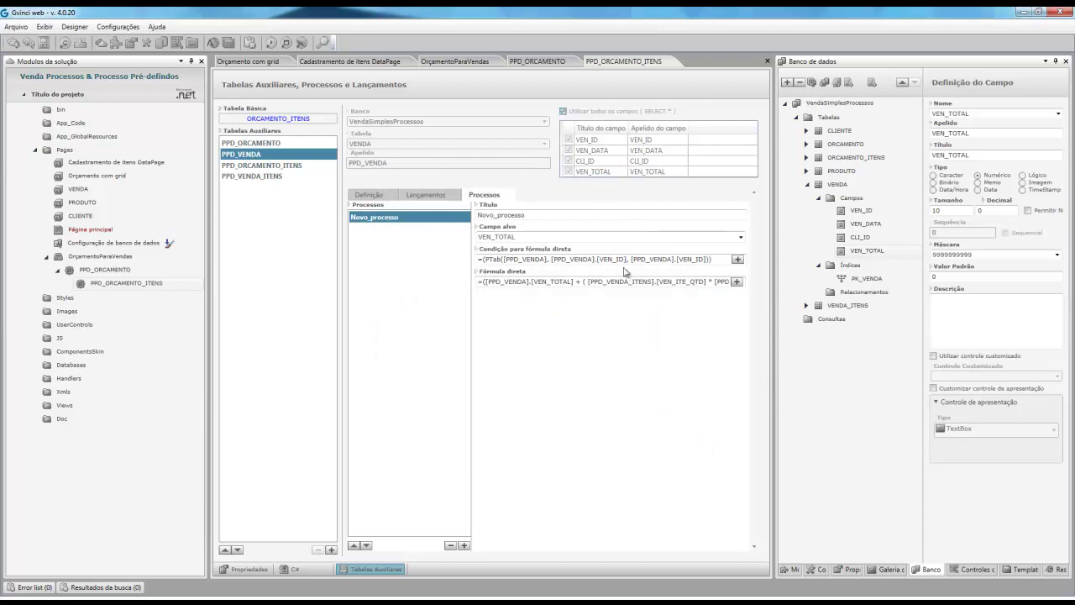
# Step: Review the direct formula that updates VEN_TOTAL in the PPD_VENDA process and close it without changes
pyautogui.click(736, 281)
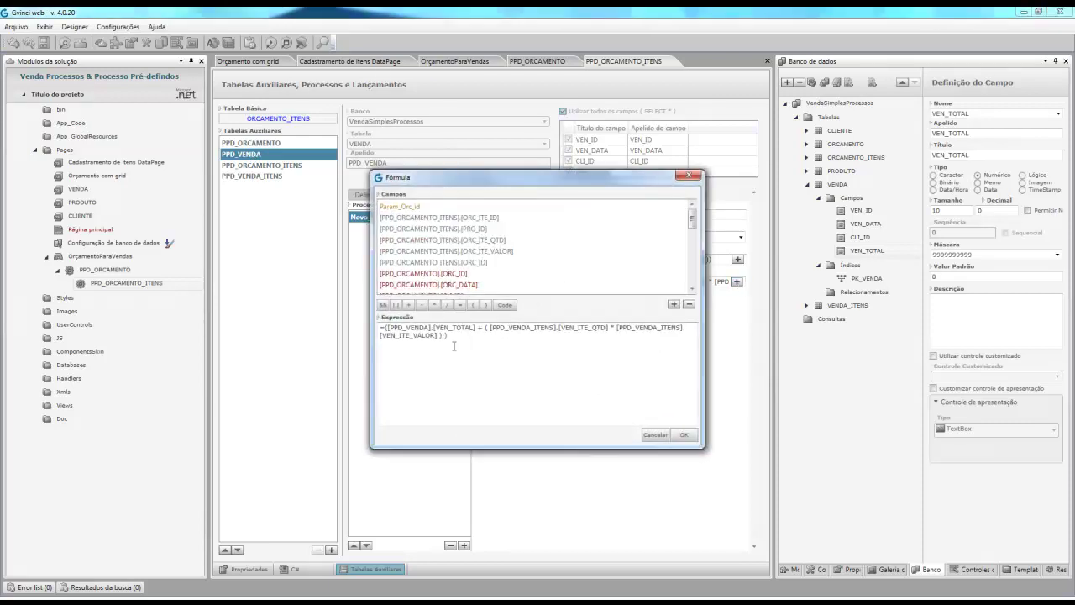
pyautogui.moveTo(460, 339); pyautogui.dragTo(342, 314)
pyautogui.click(500, 367)
pyautogui.moveTo(479, 329); pyautogui.dragTo(396, 328)
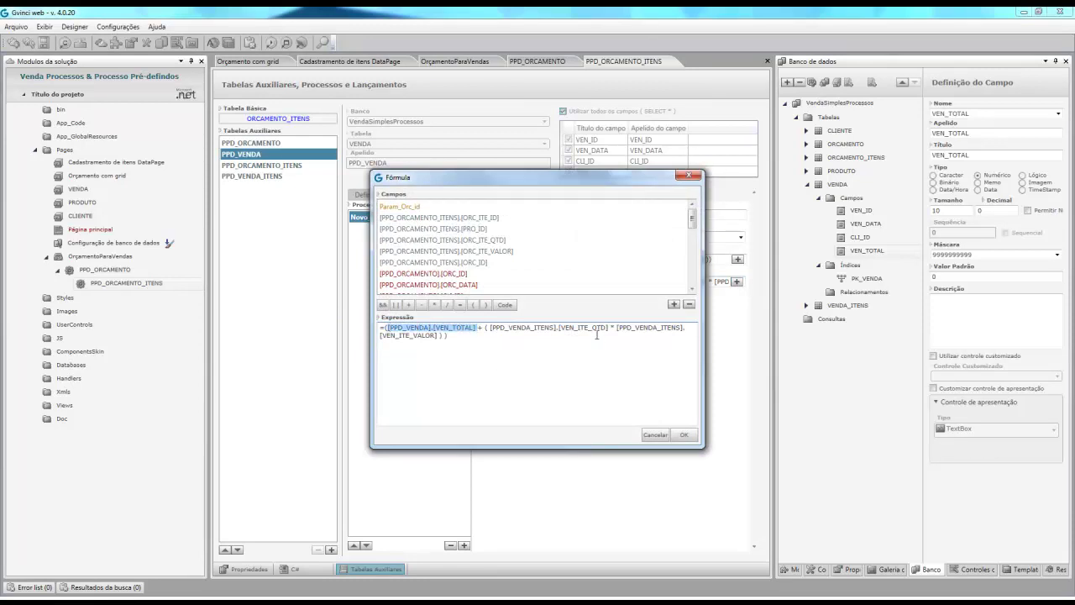
pyautogui.click(655, 435)
# Step: Check the entries and processes of PPD_VENDA, and the definition, entries and processes of the PPD_ORCAMENTO_ITENS auxiliary table
pyautogui.click(447, 201)
pyautogui.click(484, 195)
pyautogui.click(449, 196)
pyautogui.click(488, 196)
pyautogui.click(282, 167)
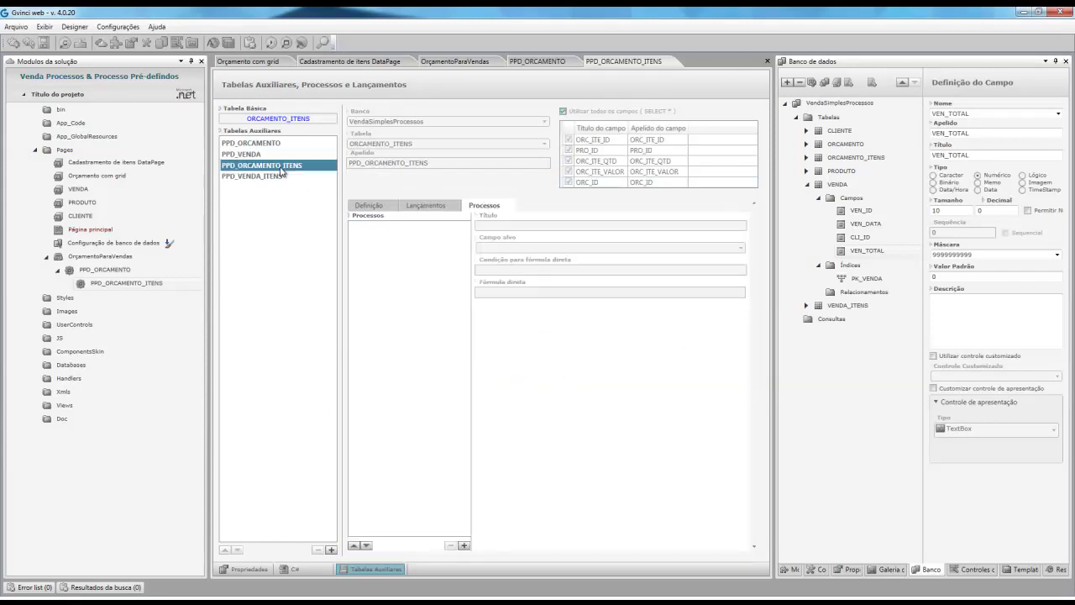
pyautogui.click(427, 207)
pyautogui.click(382, 207)
pyautogui.click(443, 208)
pyautogui.click(468, 208)
pyautogui.click(382, 207)
# Step: Check the definition of the PPD_VENDA_ITENS auxiliary table and display its Novo Lançamento entry
pyautogui.click(263, 177)
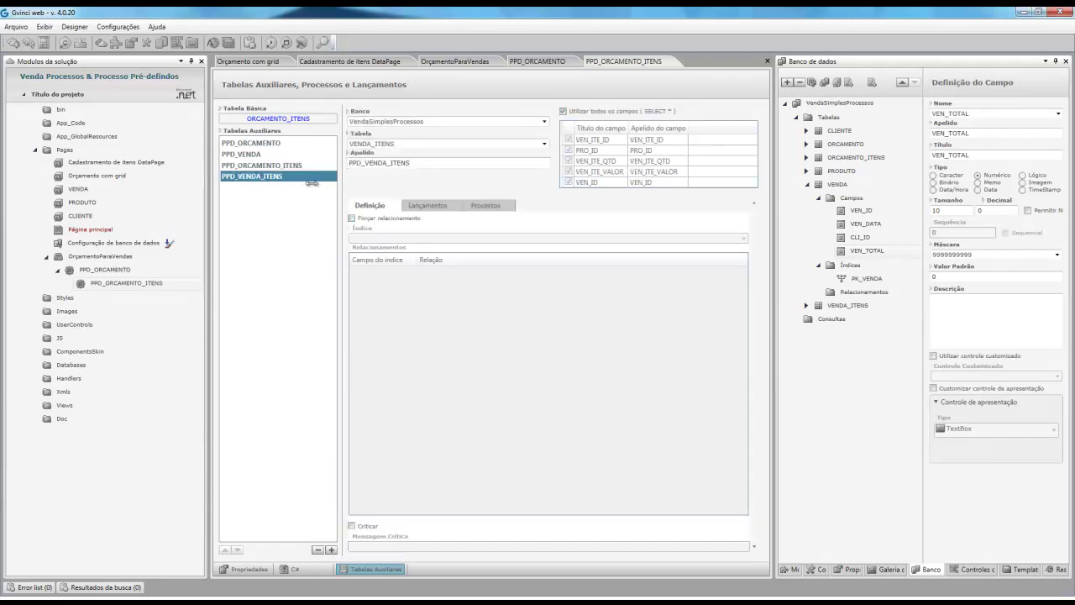
pyautogui.click(439, 205)
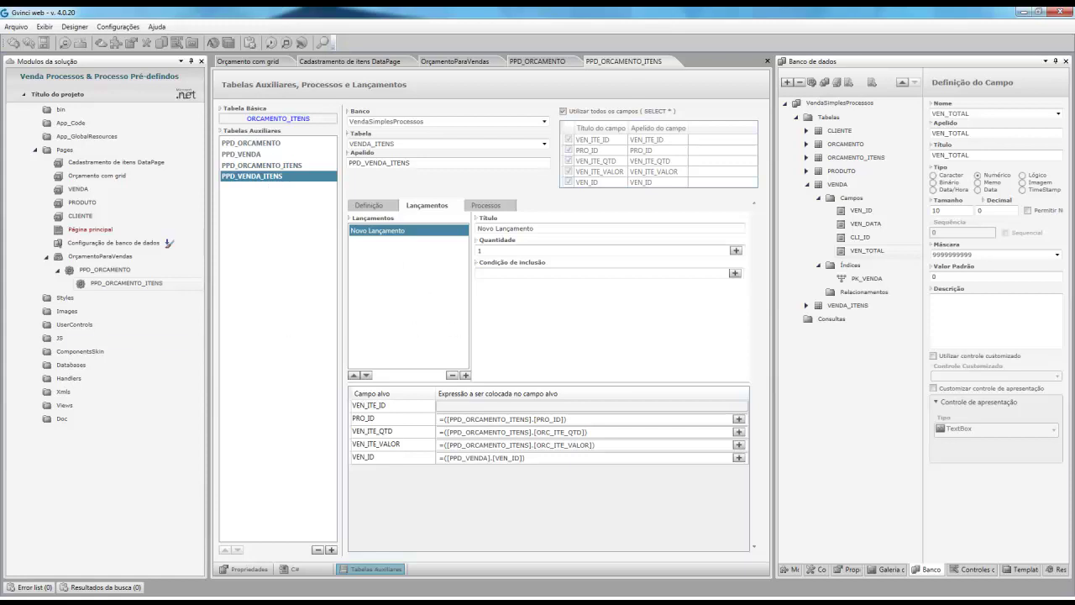
pyautogui.click(378, 206)
pyautogui.click(429, 206)
# Step: Examine the Novo Lançamento expressions for the PRO_ID, VEN_ITE_QTD, VEN_ITE_VALOR and VEN_ID target fields
pyautogui.moveTo(571, 418); pyautogui.dragTo(435, 420)
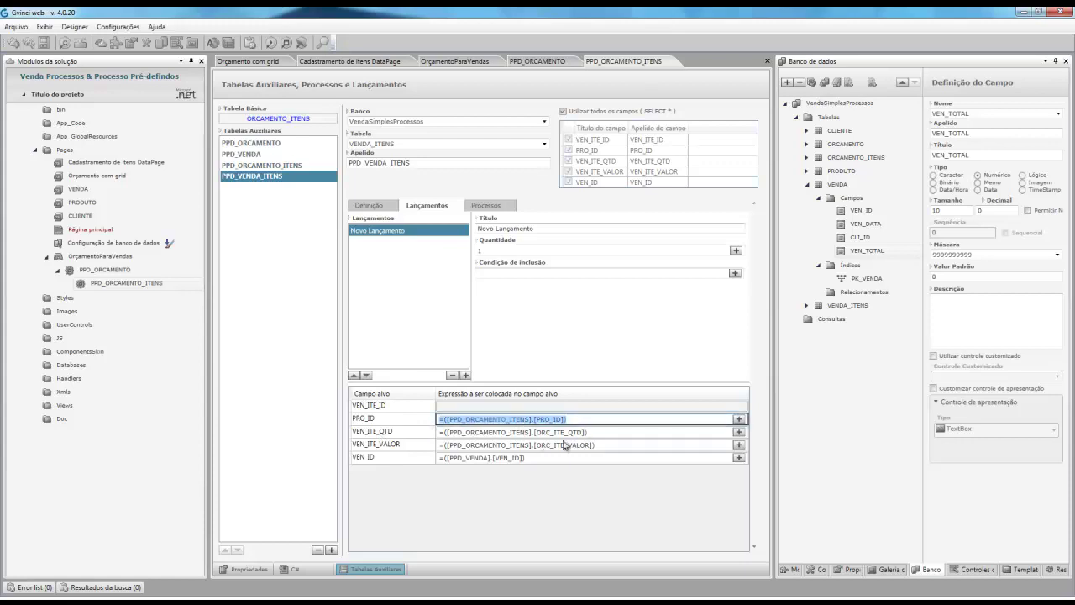
pyautogui.moveTo(588, 432); pyautogui.dragTo(424, 435)
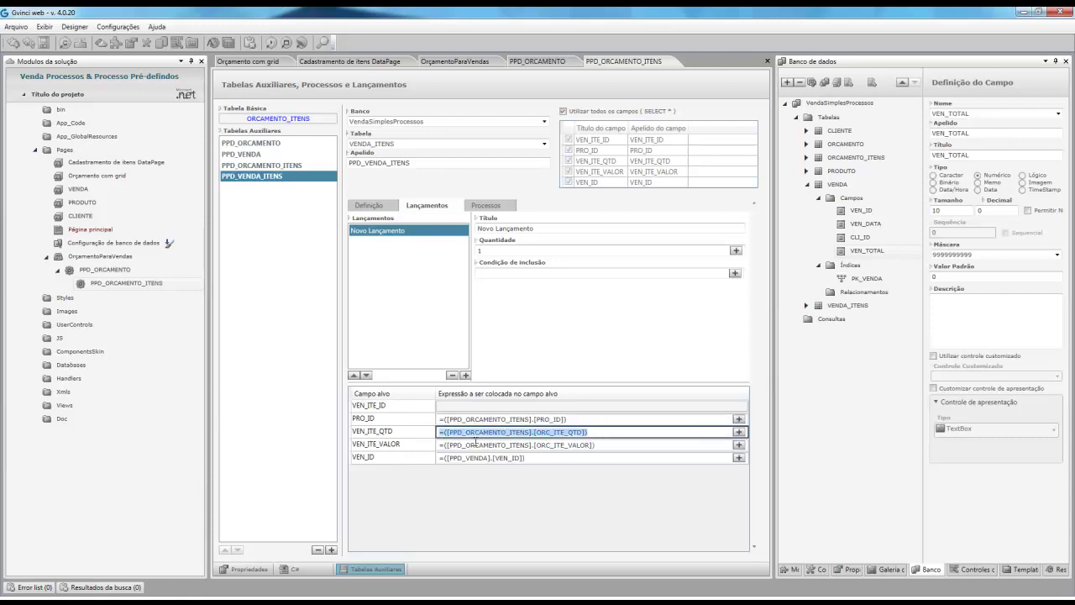
pyautogui.moveTo(602, 445); pyautogui.dragTo(439, 446)
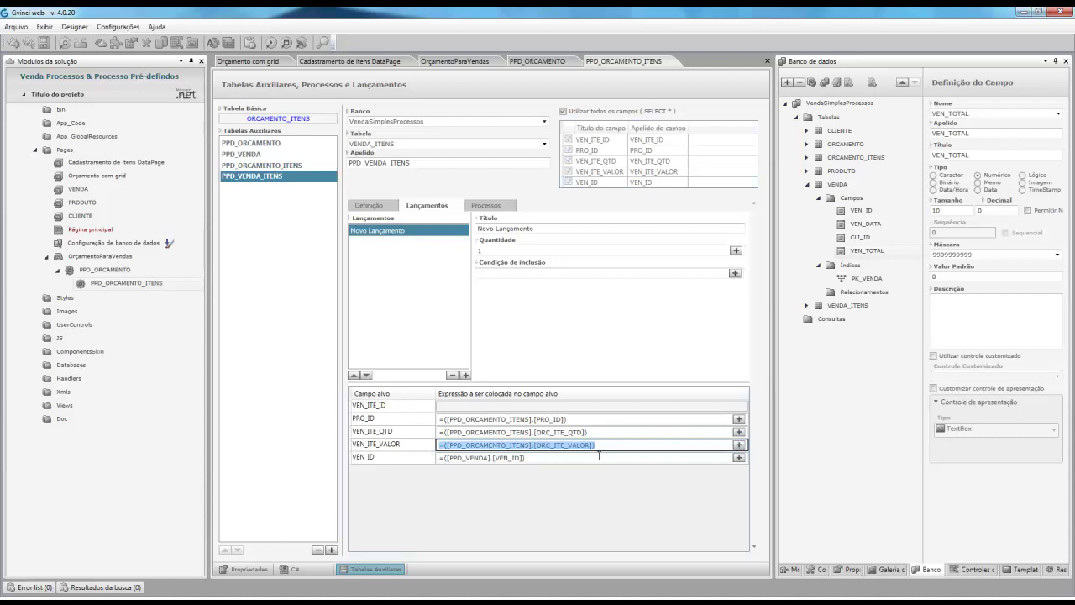
pyautogui.click(529, 458)
pyautogui.moveTo(527, 457); pyautogui.dragTo(437, 458)
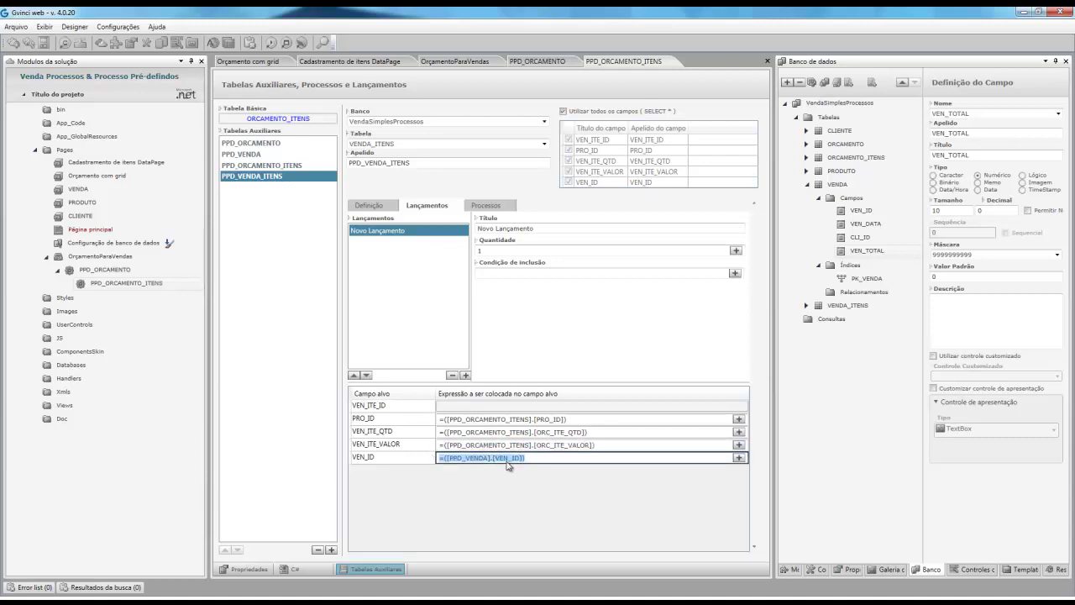